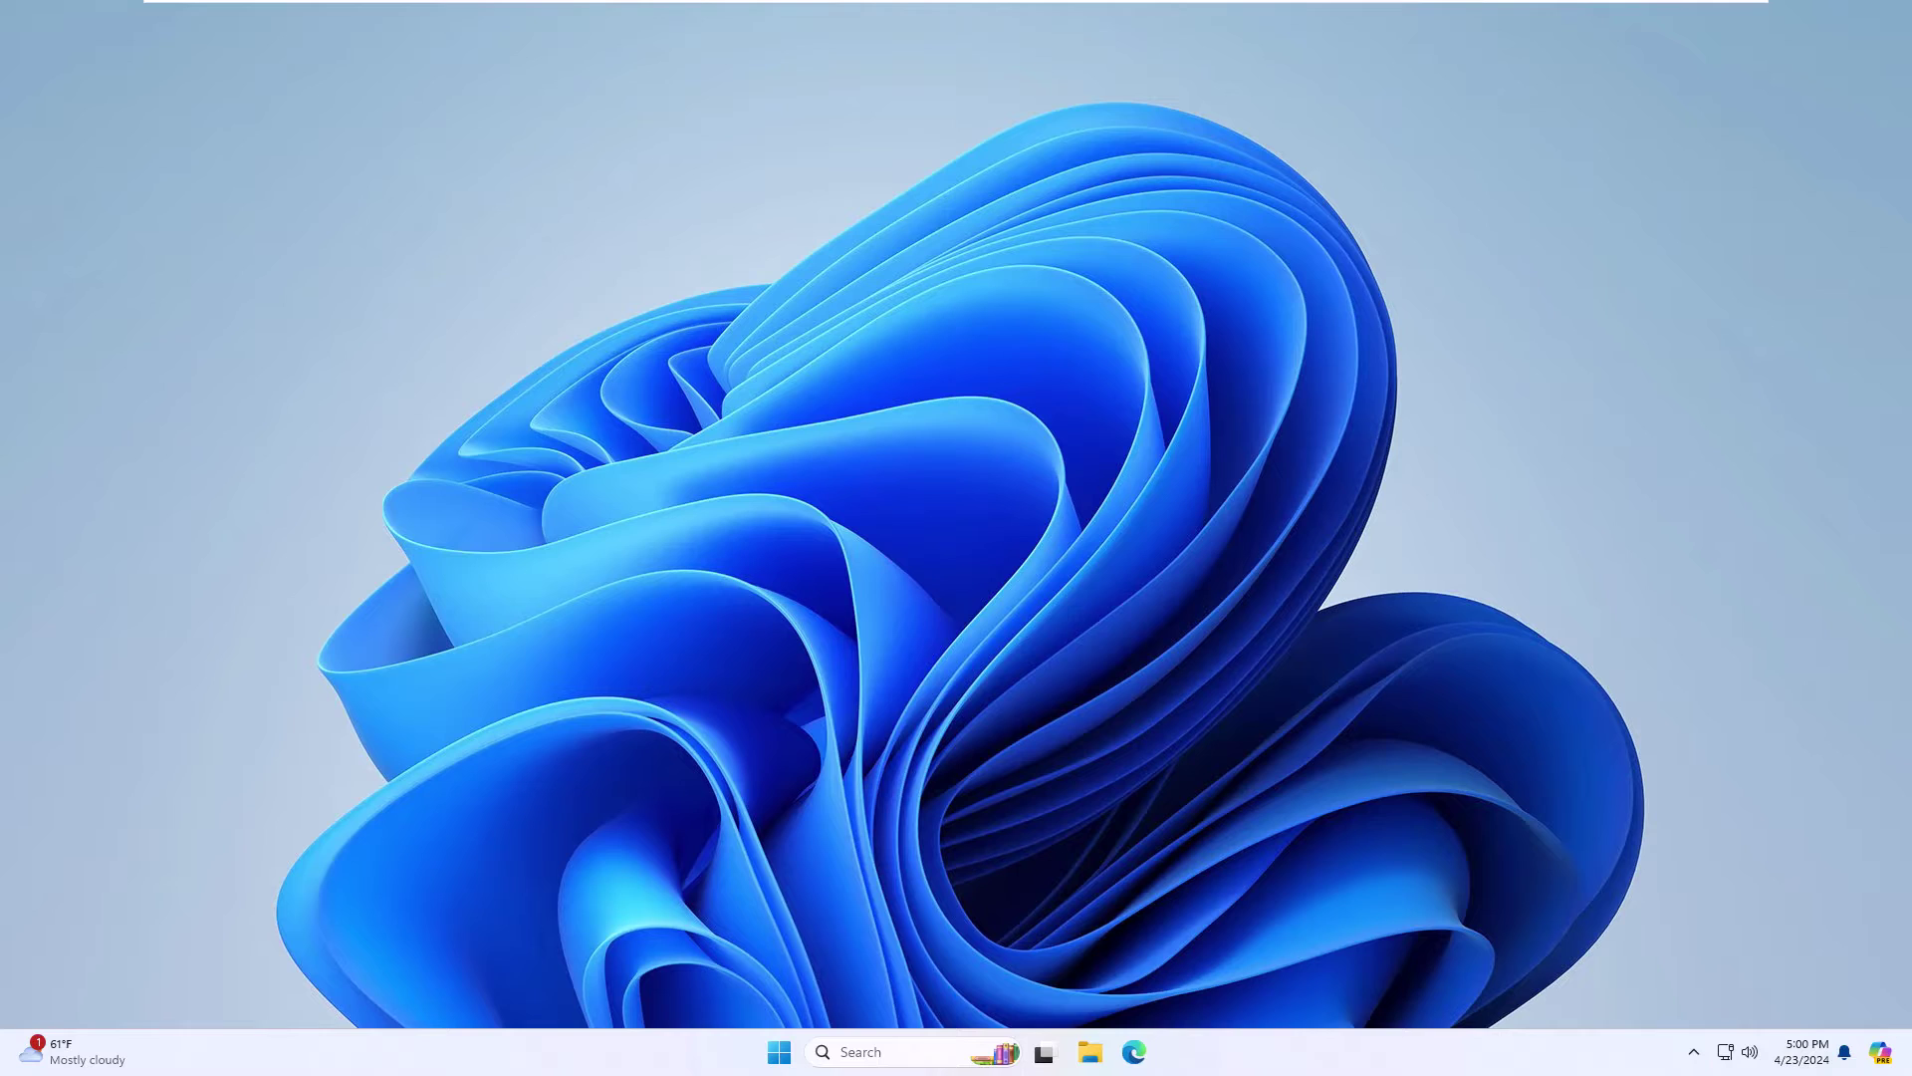
Launch the Settings app from the Start menu's pinned apps.
{"action": "left_click", "coordinate": [776, 1053]}
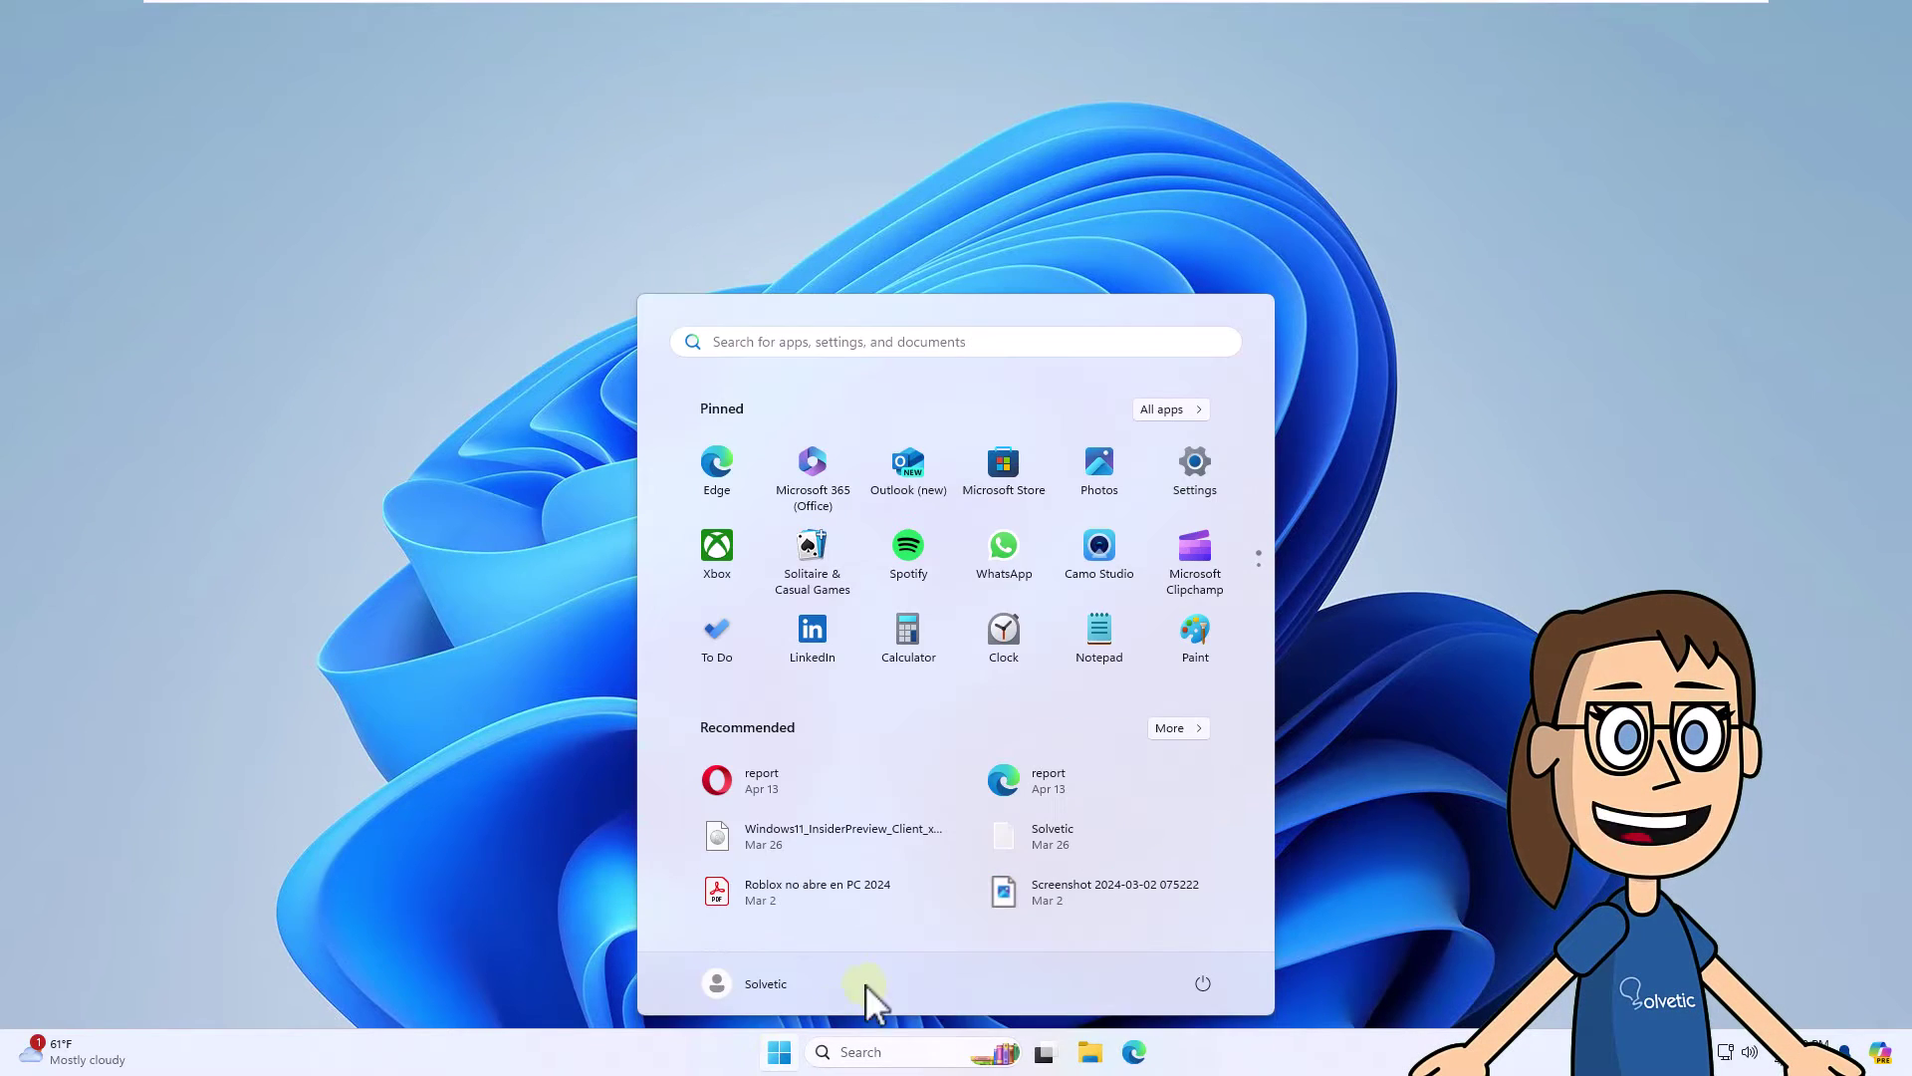
{"action": "left_click", "coordinate": [1204, 493]}
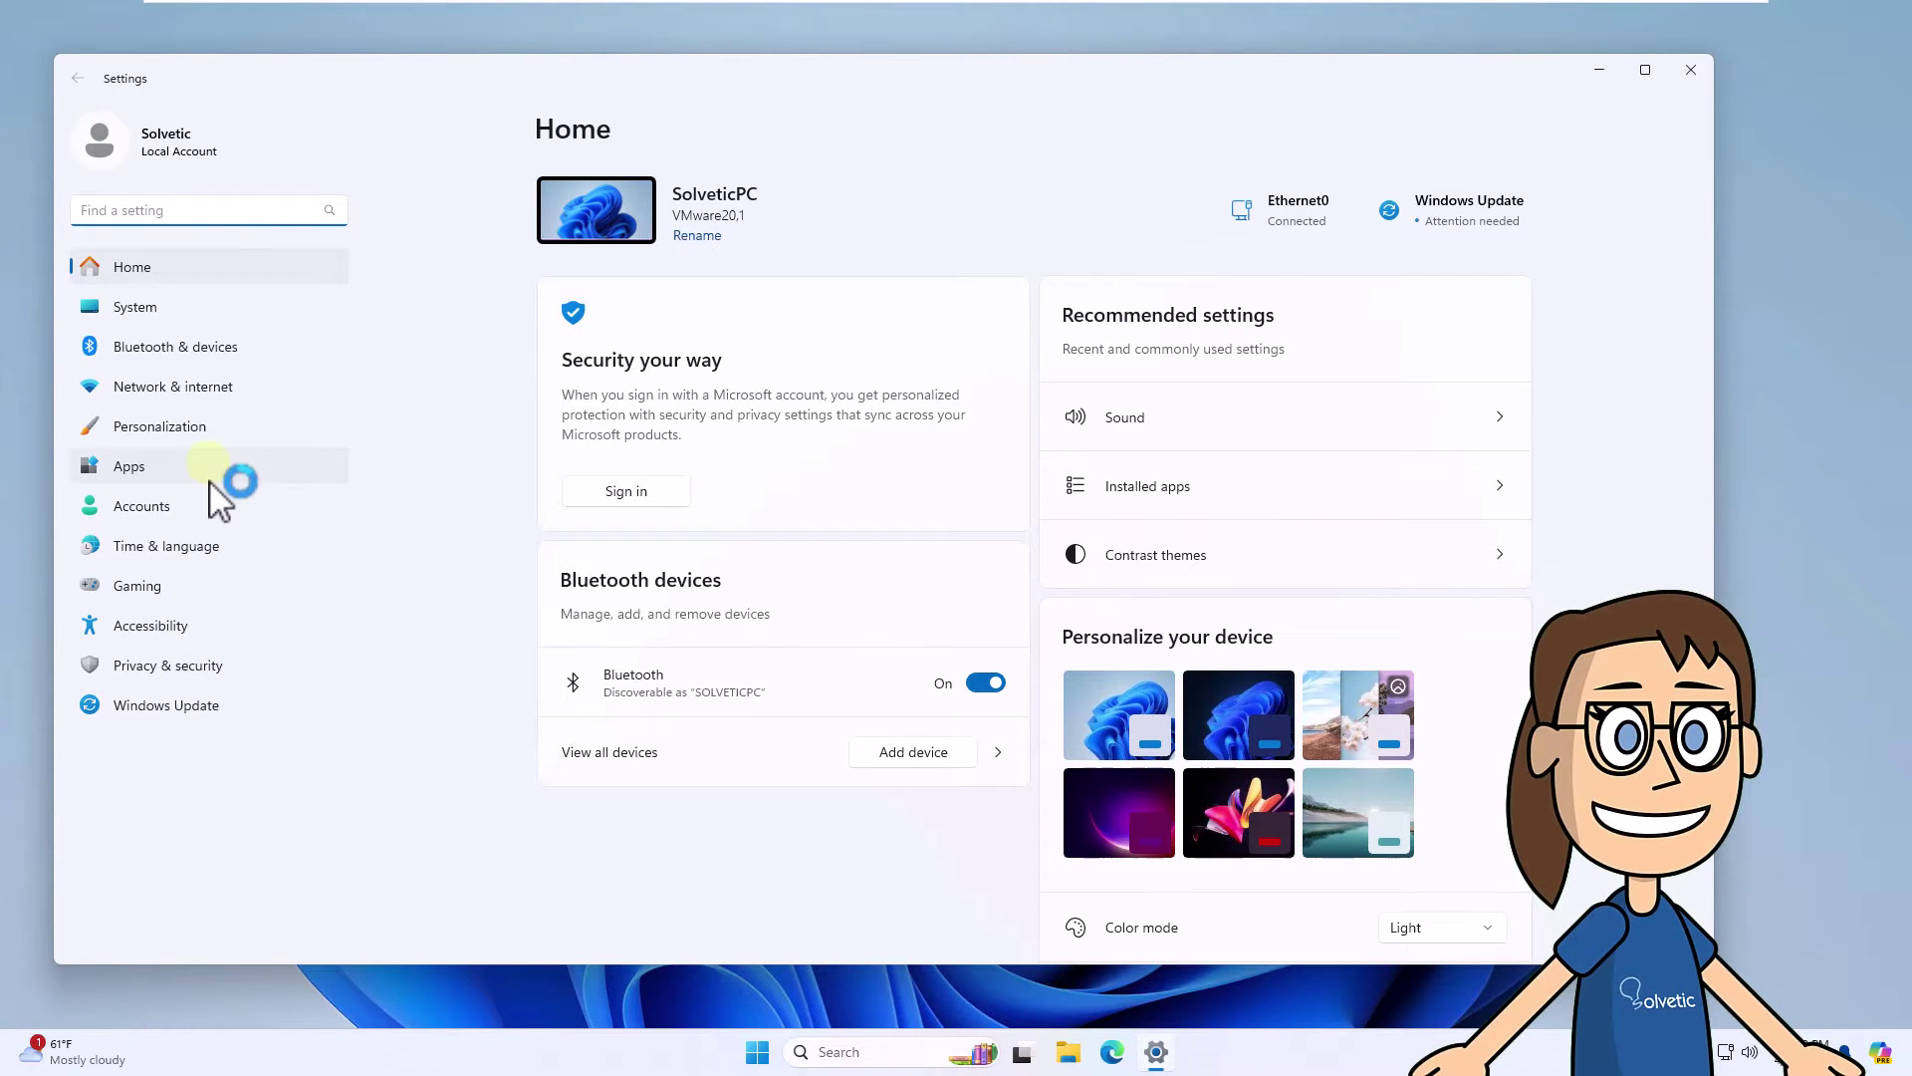
Go to the Apps settings page to reach the installed apps list.
{"action": "left_click", "coordinate": [211, 475]}
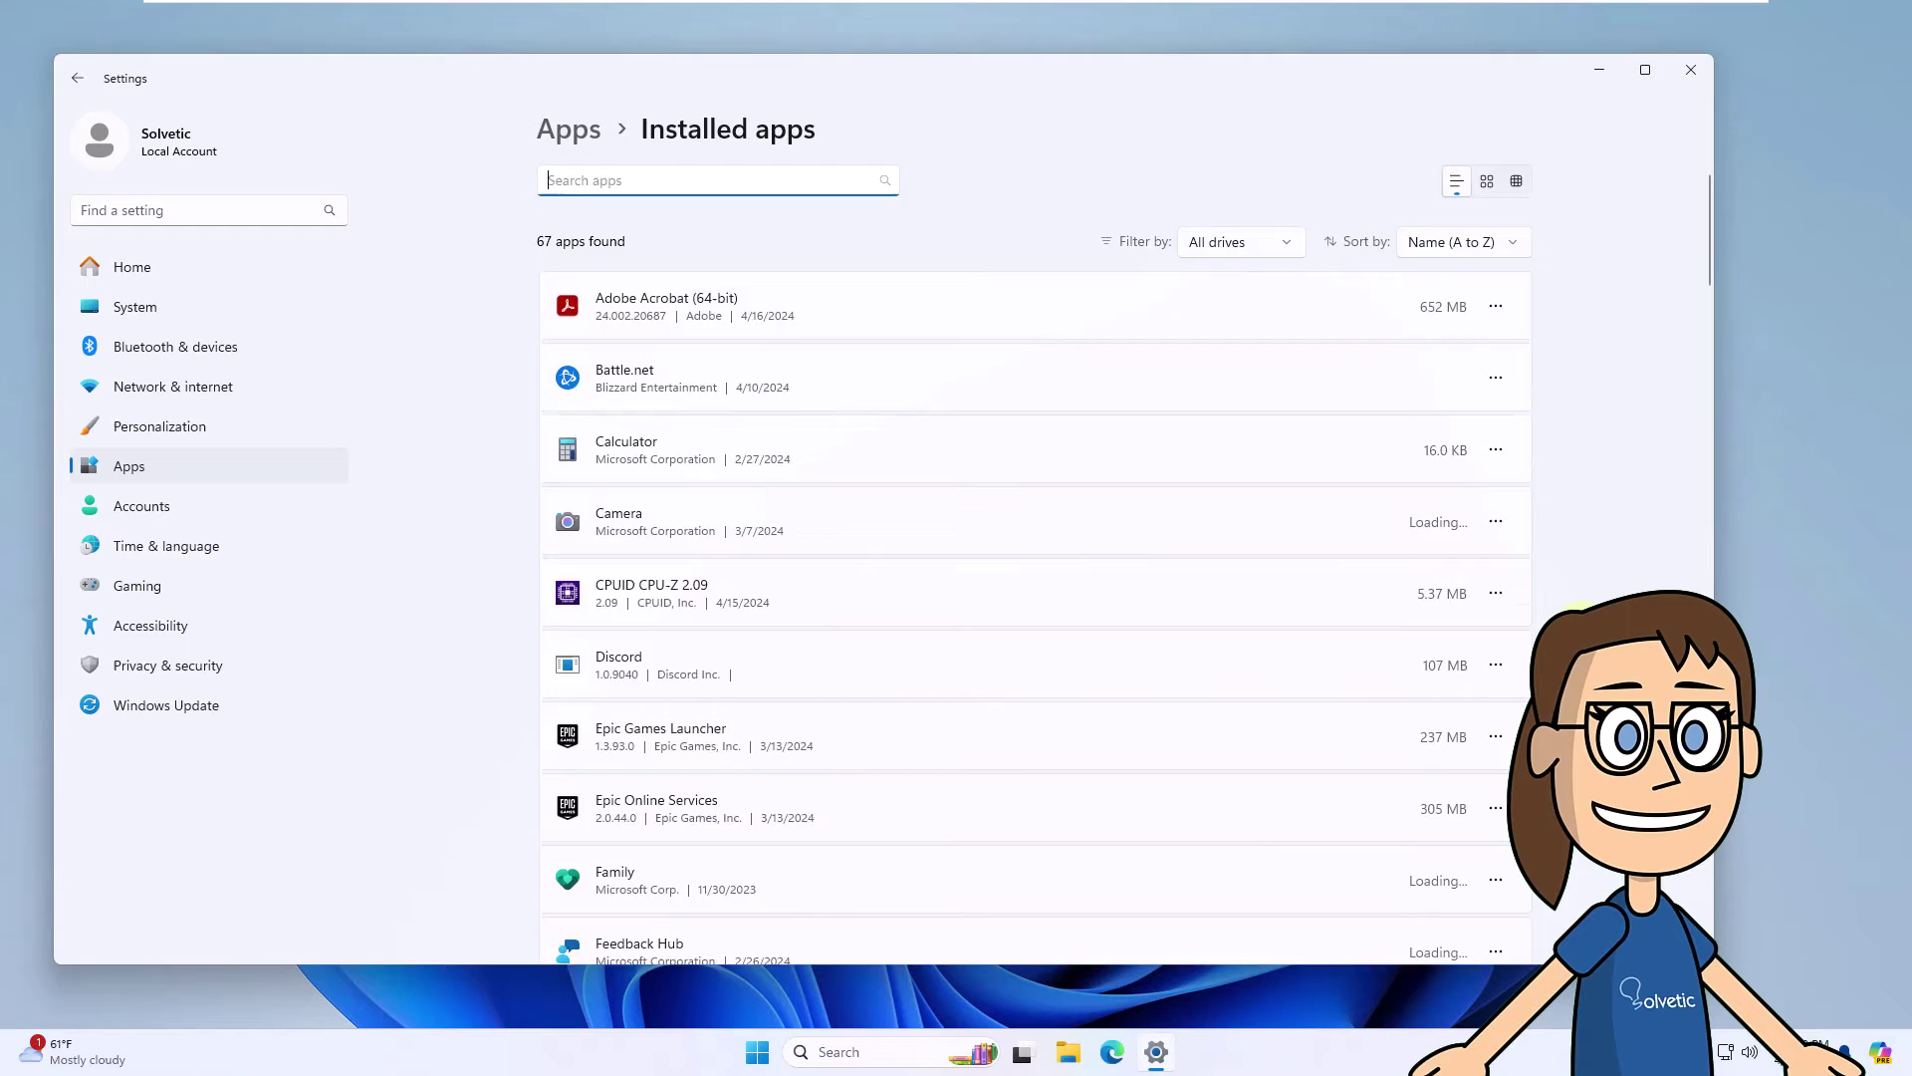
{"action": "scroll", "coordinate": [1485, 717], "scroll_direction": "down", "scroll_amount": 10}
{"action": "scroll", "coordinate": [1002, 791], "scroll_direction": "down", "scroll_amount": 5}
{"action": "scroll", "coordinate": [969, 790], "scroll_direction": "down", "scroll_amount": 2}
{"action": "scroll", "coordinate": [961, 733], "scroll_direction": "down", "scroll_amount": 1}
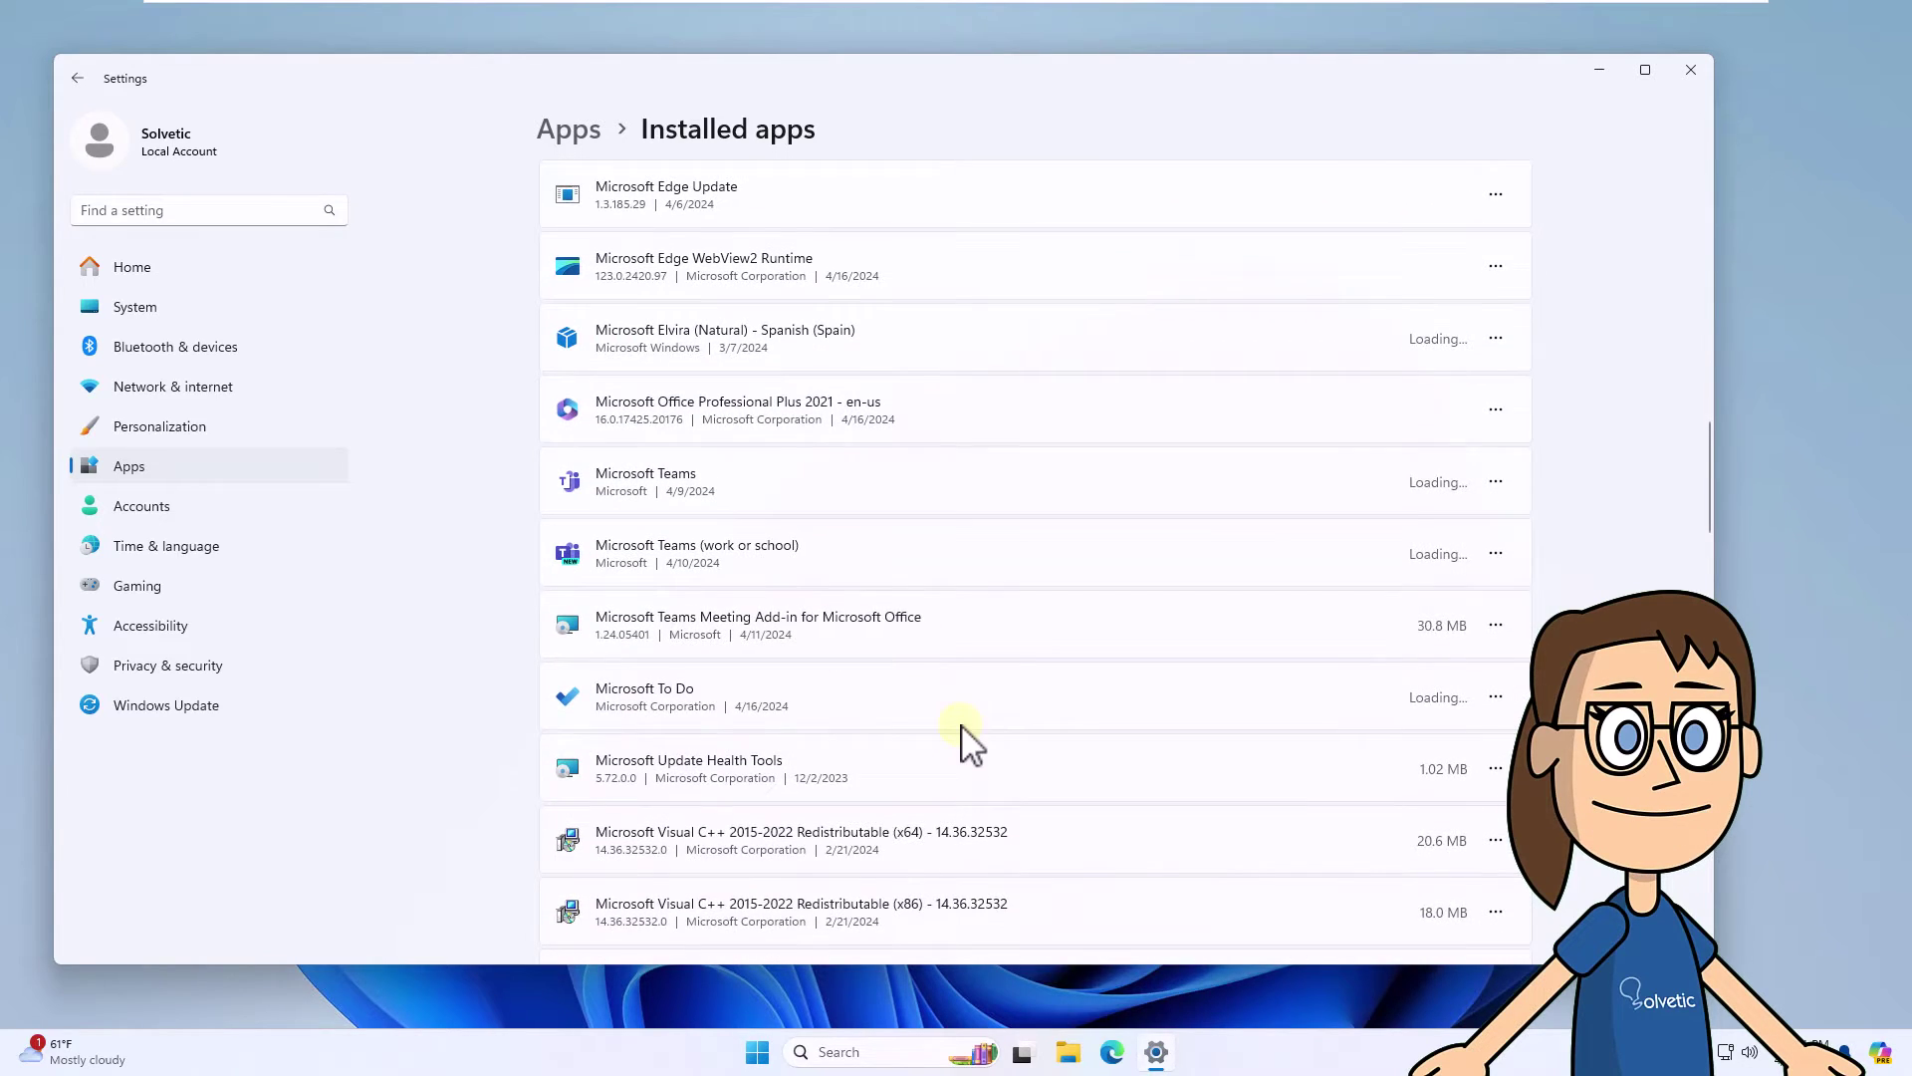
{"action": "scroll", "coordinate": [965, 738], "scroll_direction": "down", "scroll_amount": 4}
{"action": "scroll", "coordinate": [897, 628], "scroll_direction": "down", "scroll_amount": 1}
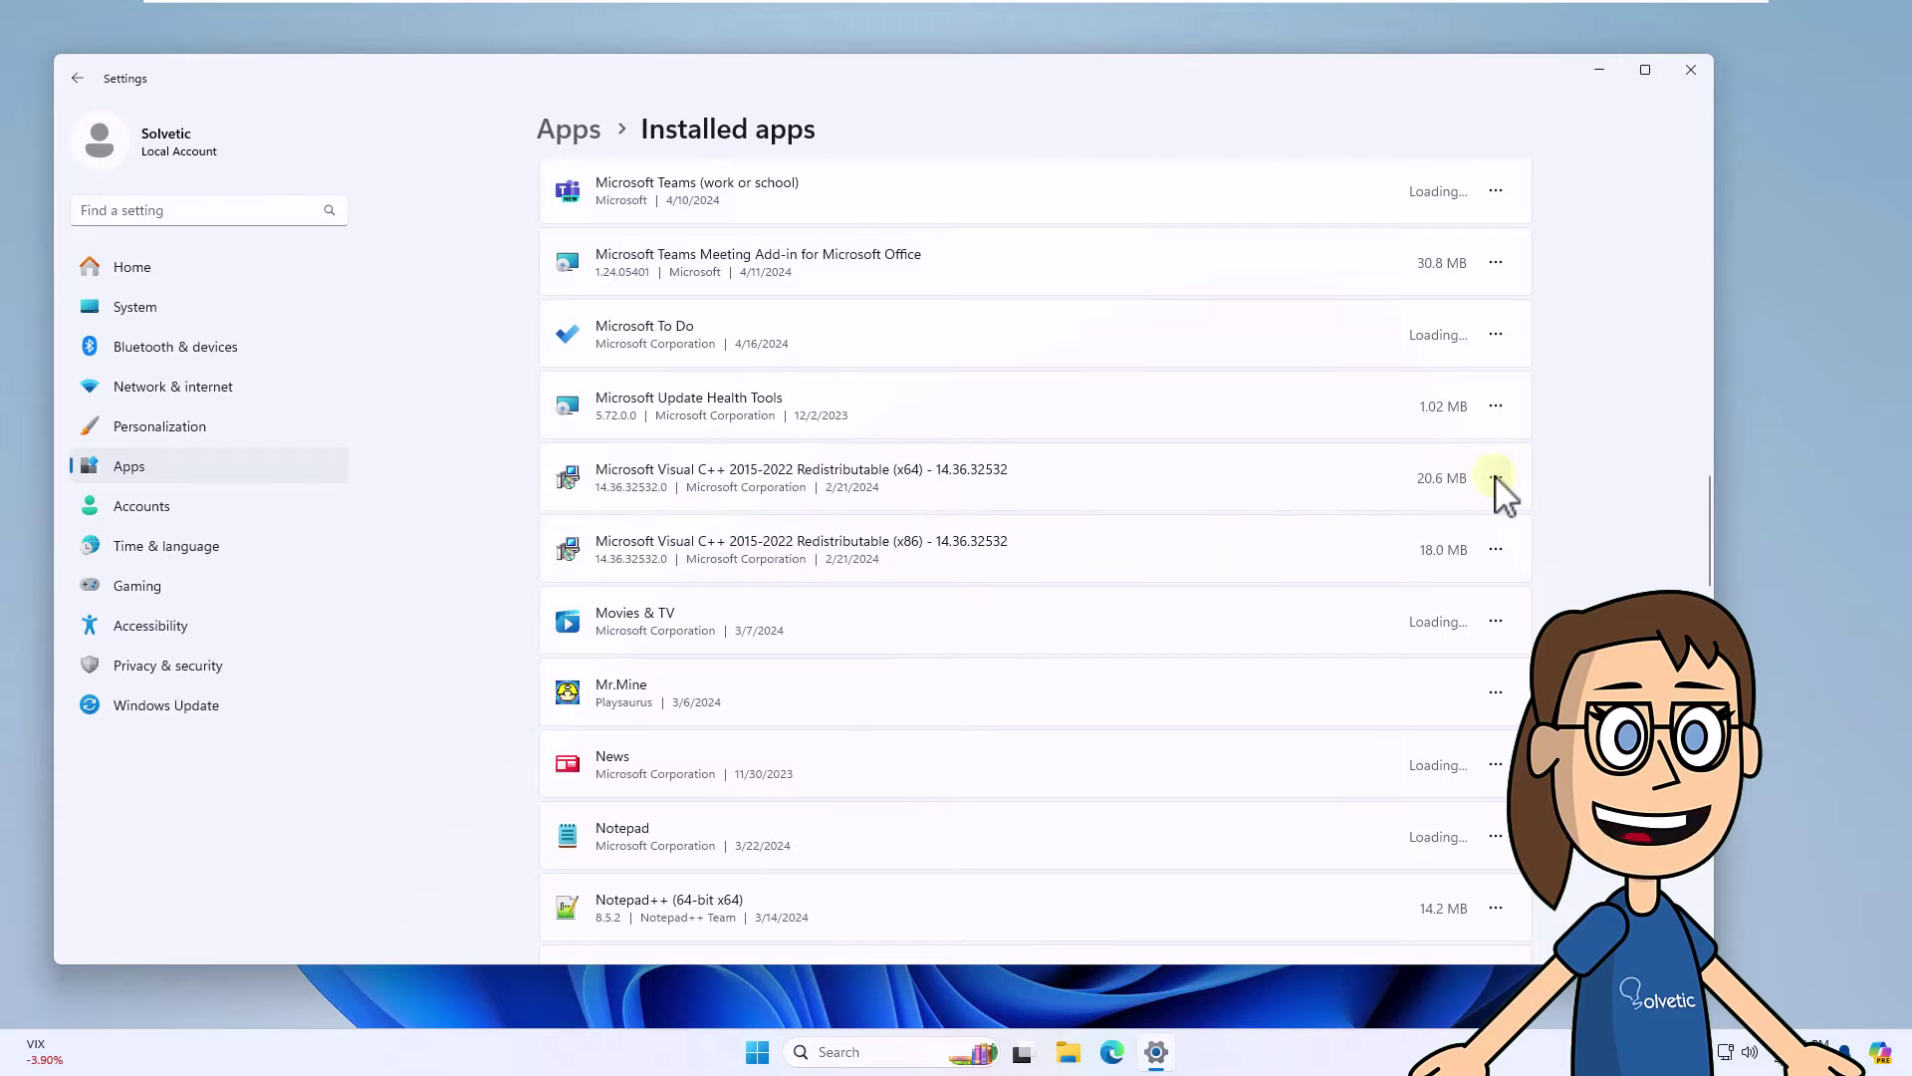
Remove Microsoft Visual C++ 2015-2022 Redistributable (x64) and dismiss the Setup Successful notice.
{"action": "left_click", "coordinate": [1446, 554]}
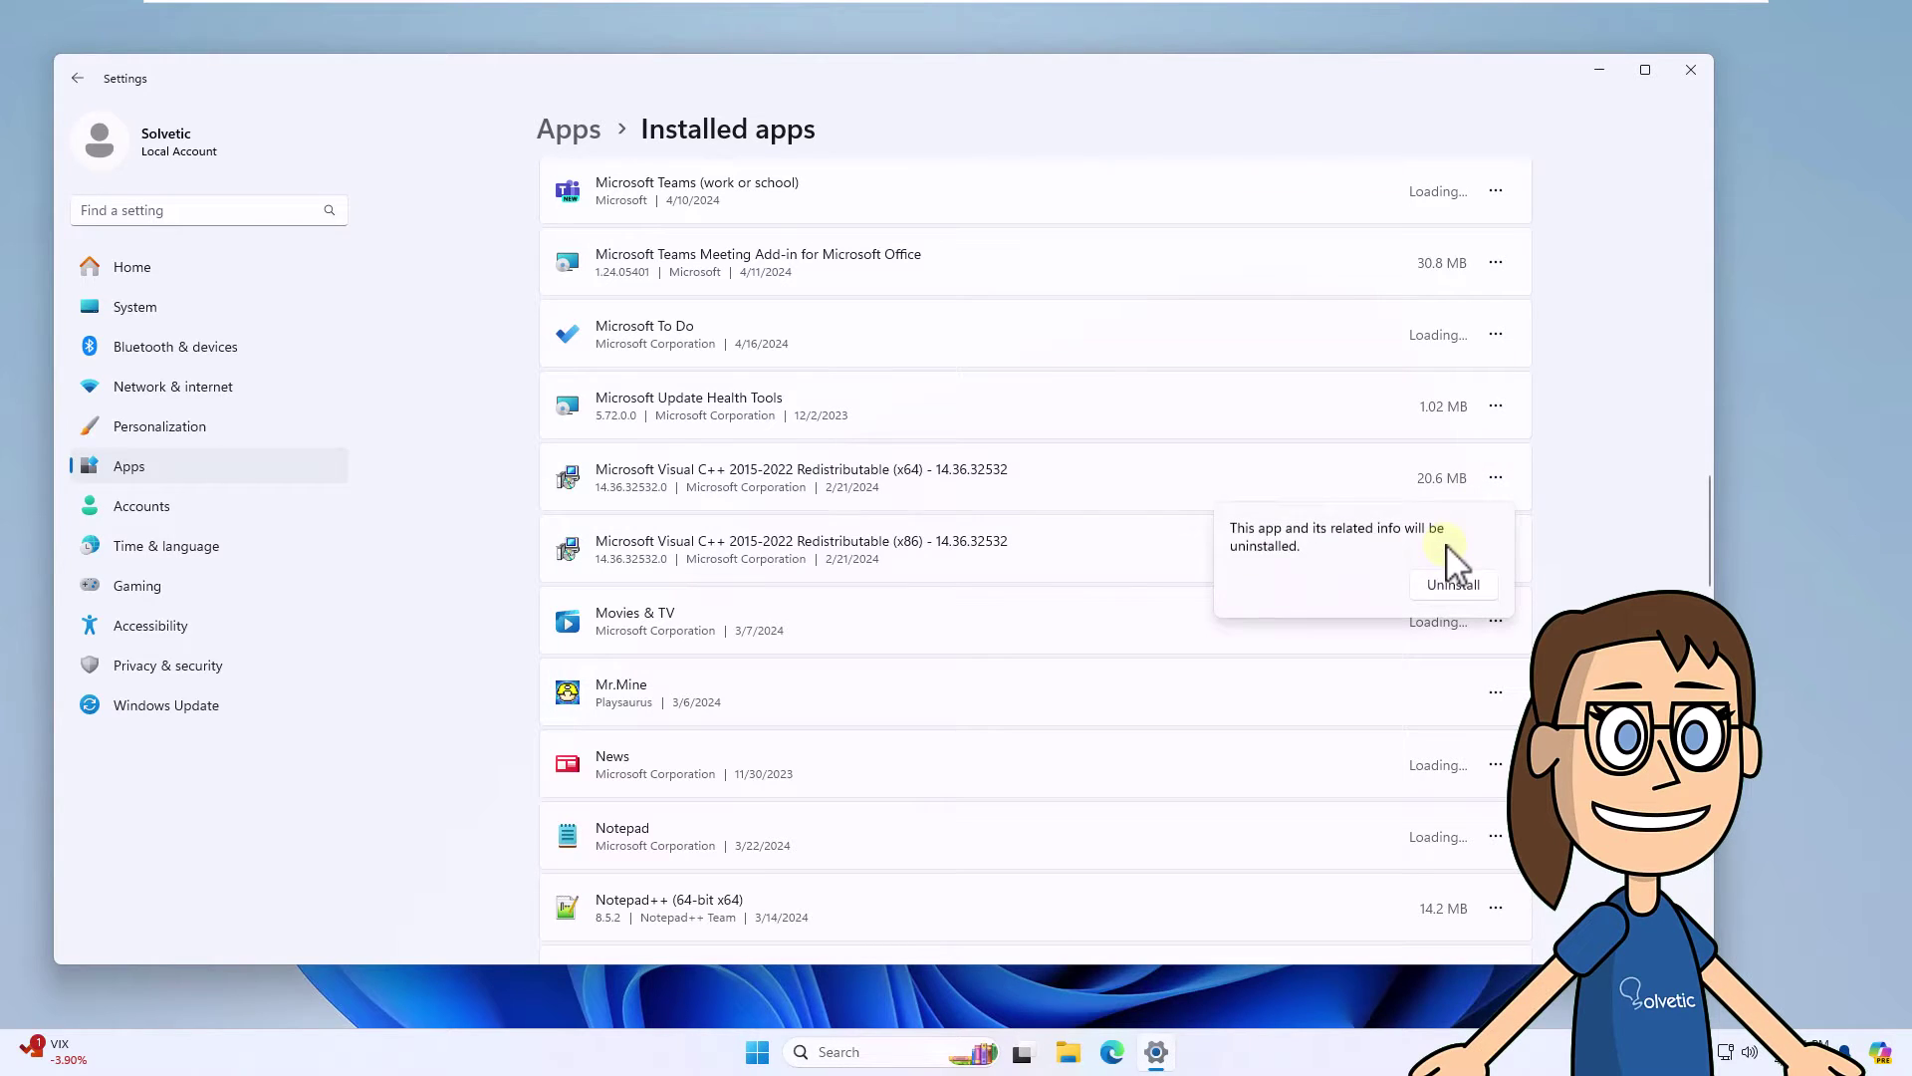
{"action": "left_click", "coordinate": [1454, 586]}
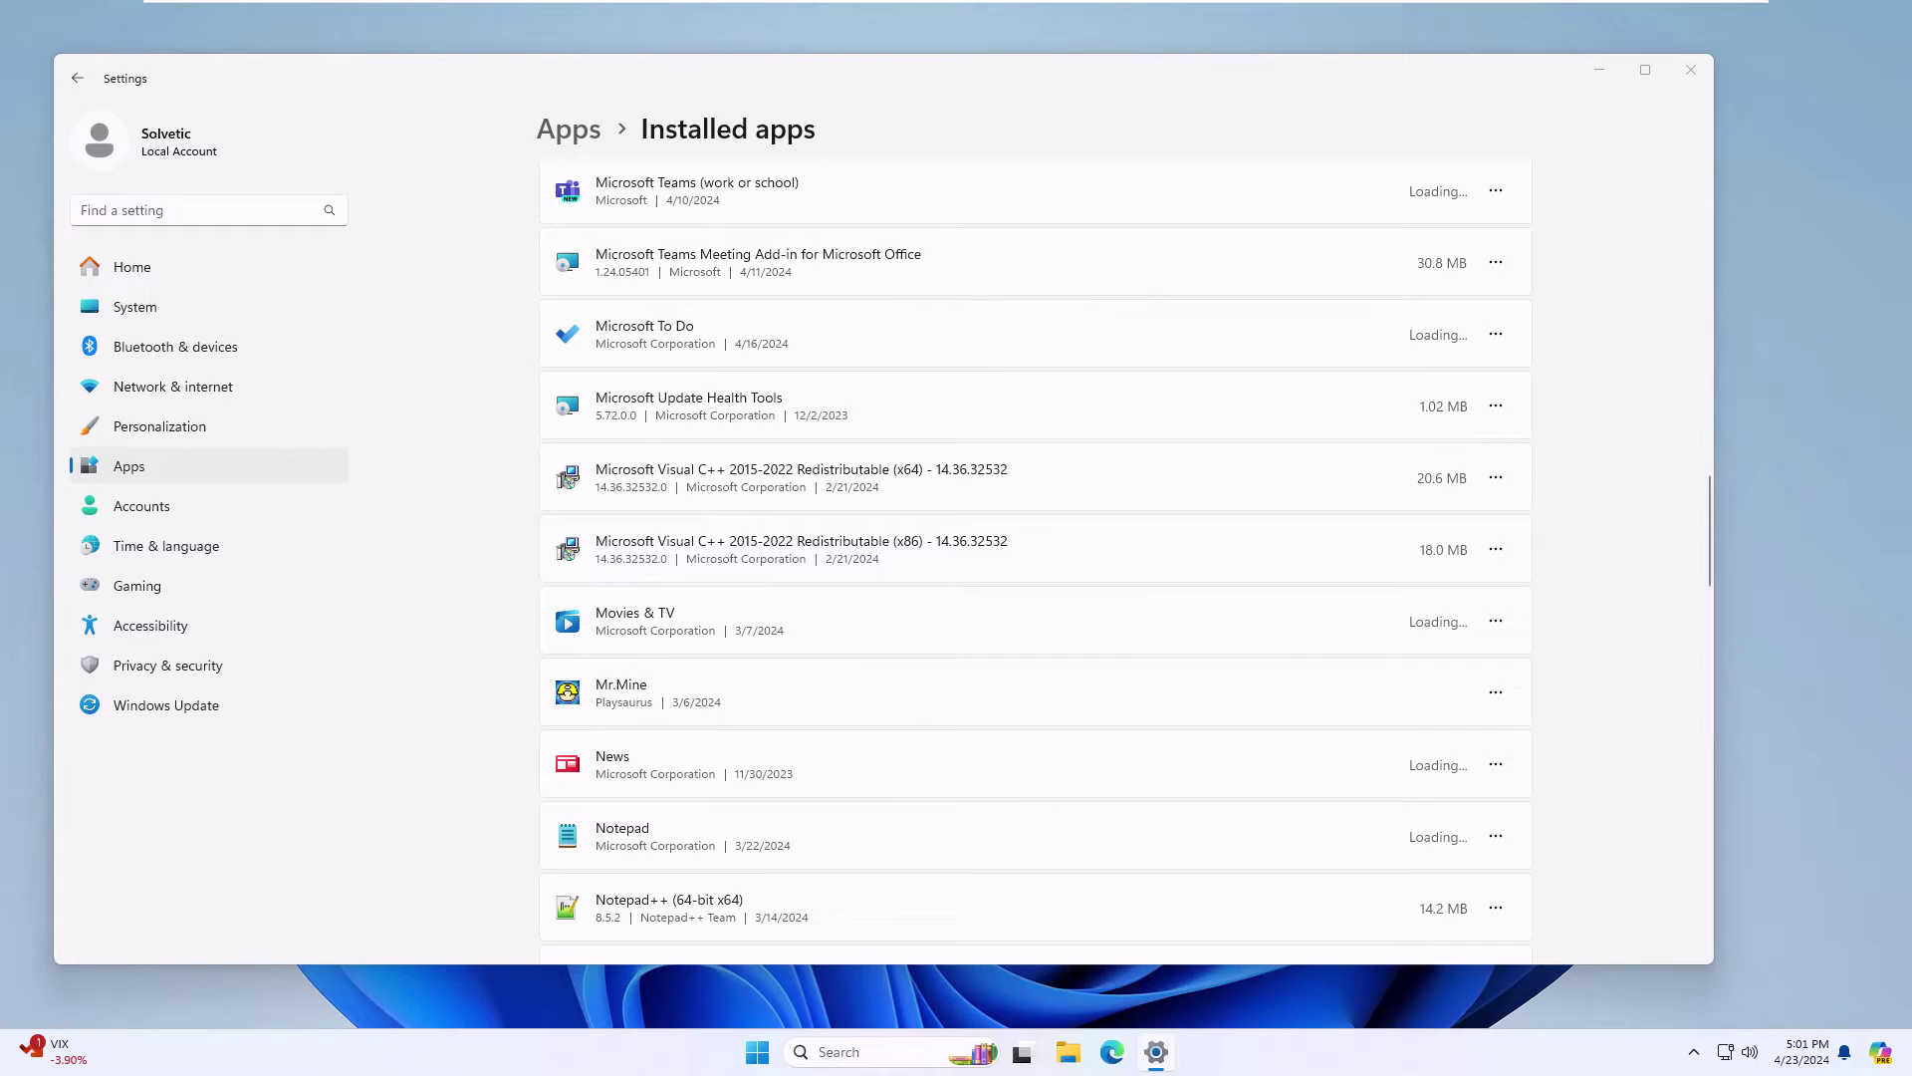
{"action": "left_click", "coordinate": [1065, 639]}
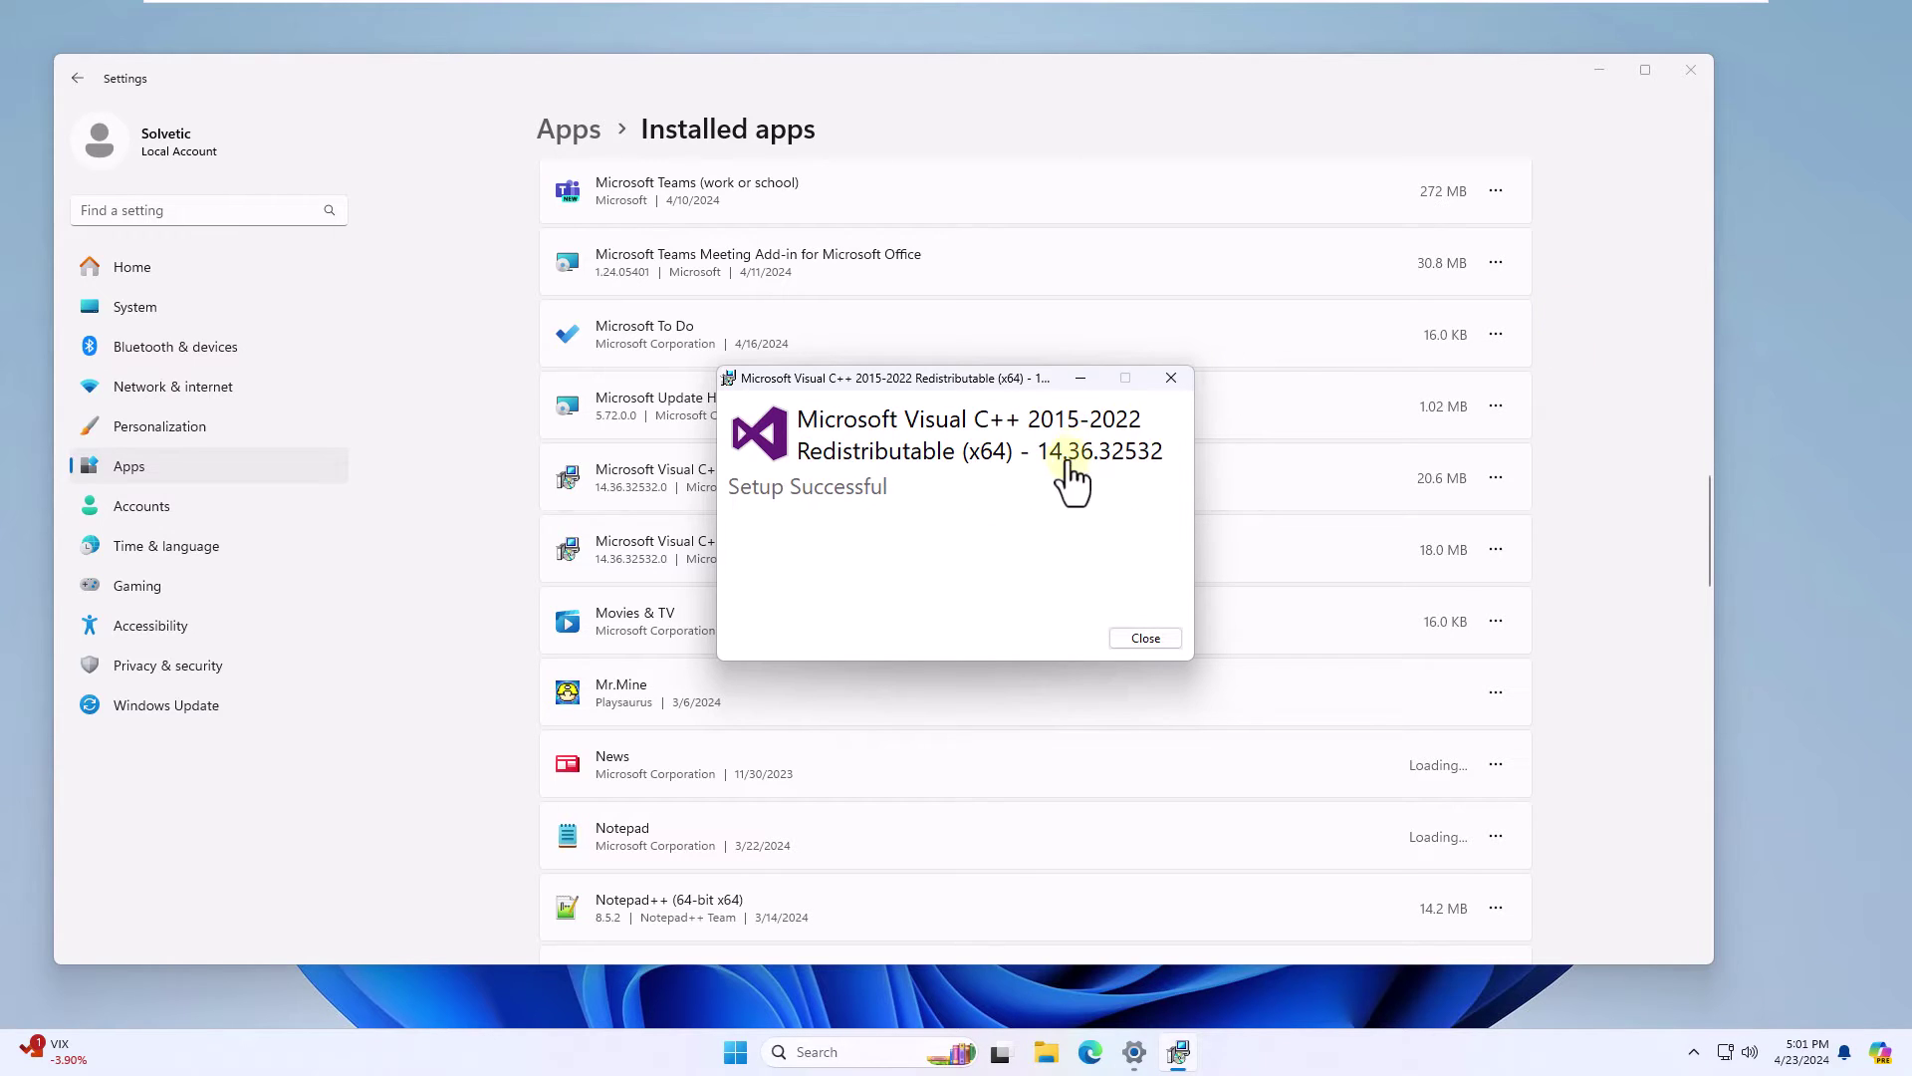
{"action": "left_click", "coordinate": [1145, 641]}
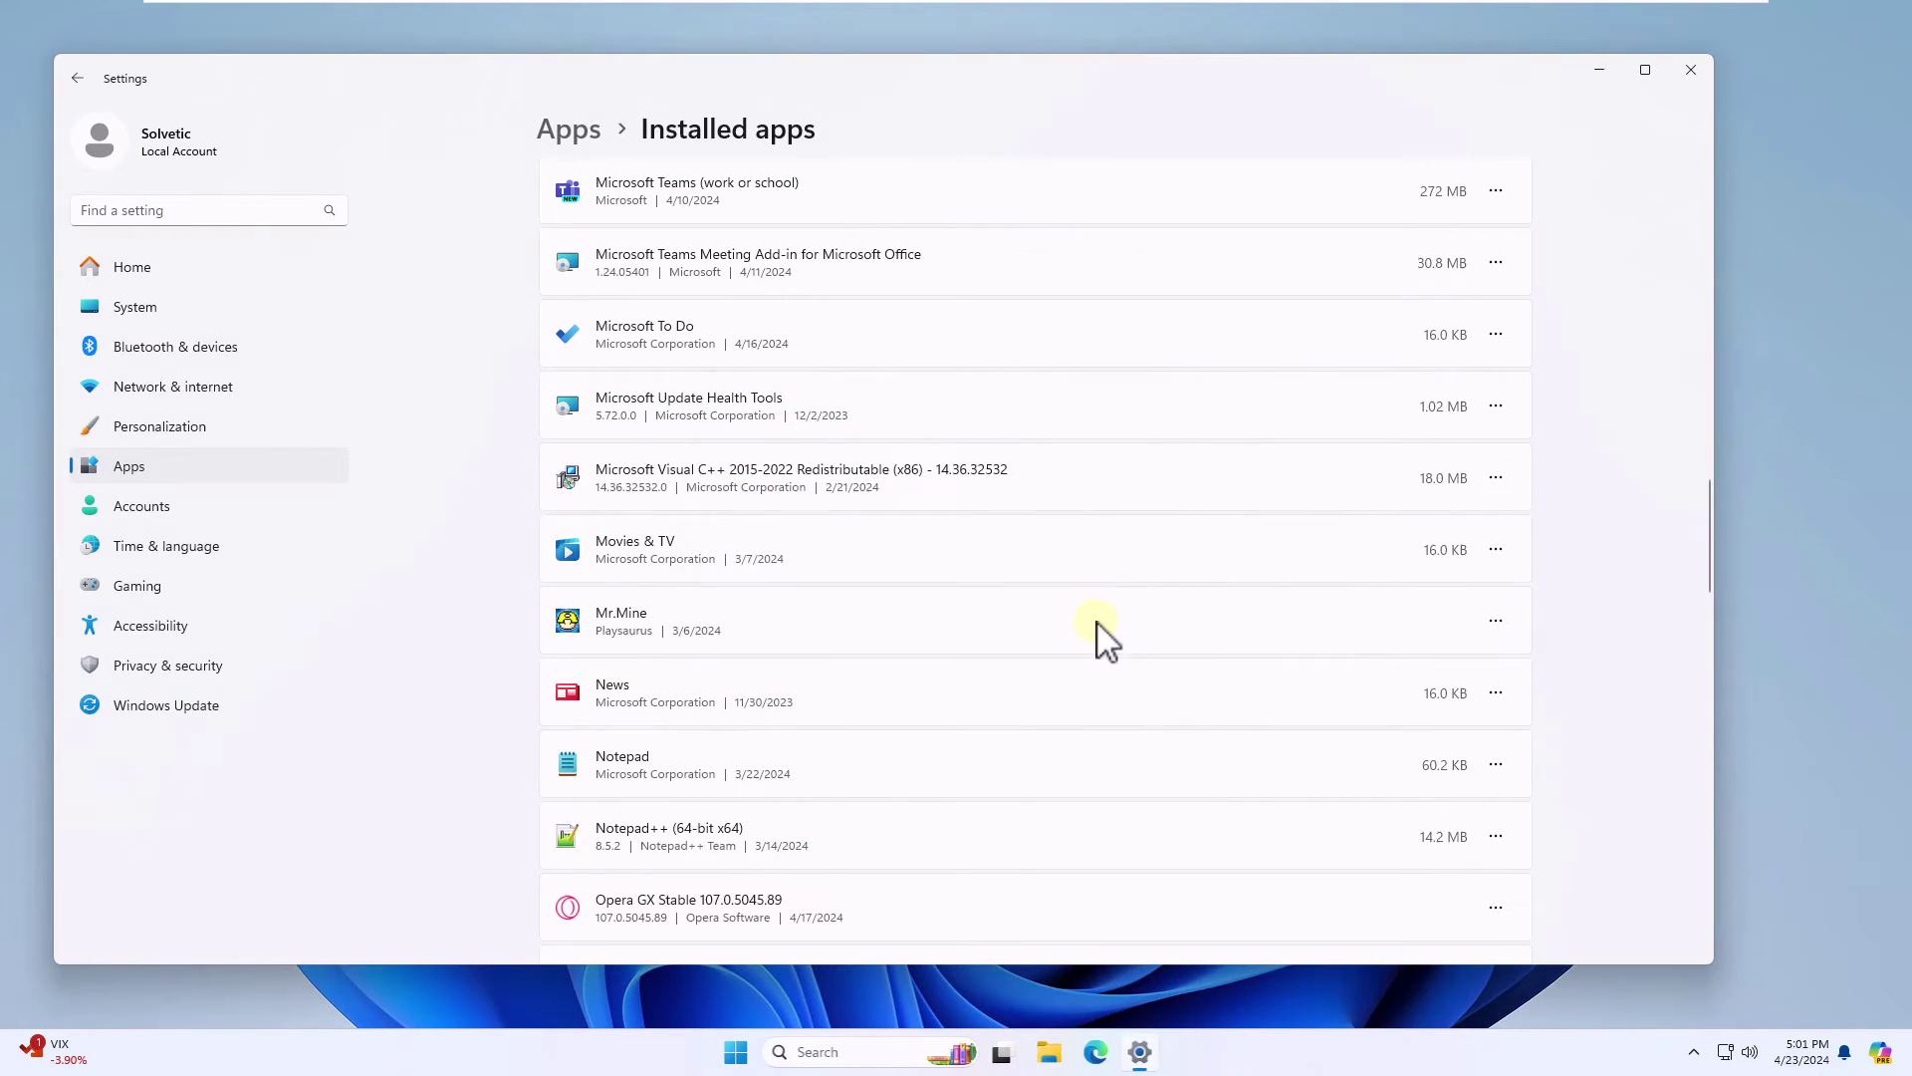
Remove Microsoft Visual C++ 2015-2022 Redistributable (x86), approving the UAC prompt.
{"action": "left_click", "coordinate": [1496, 479]}
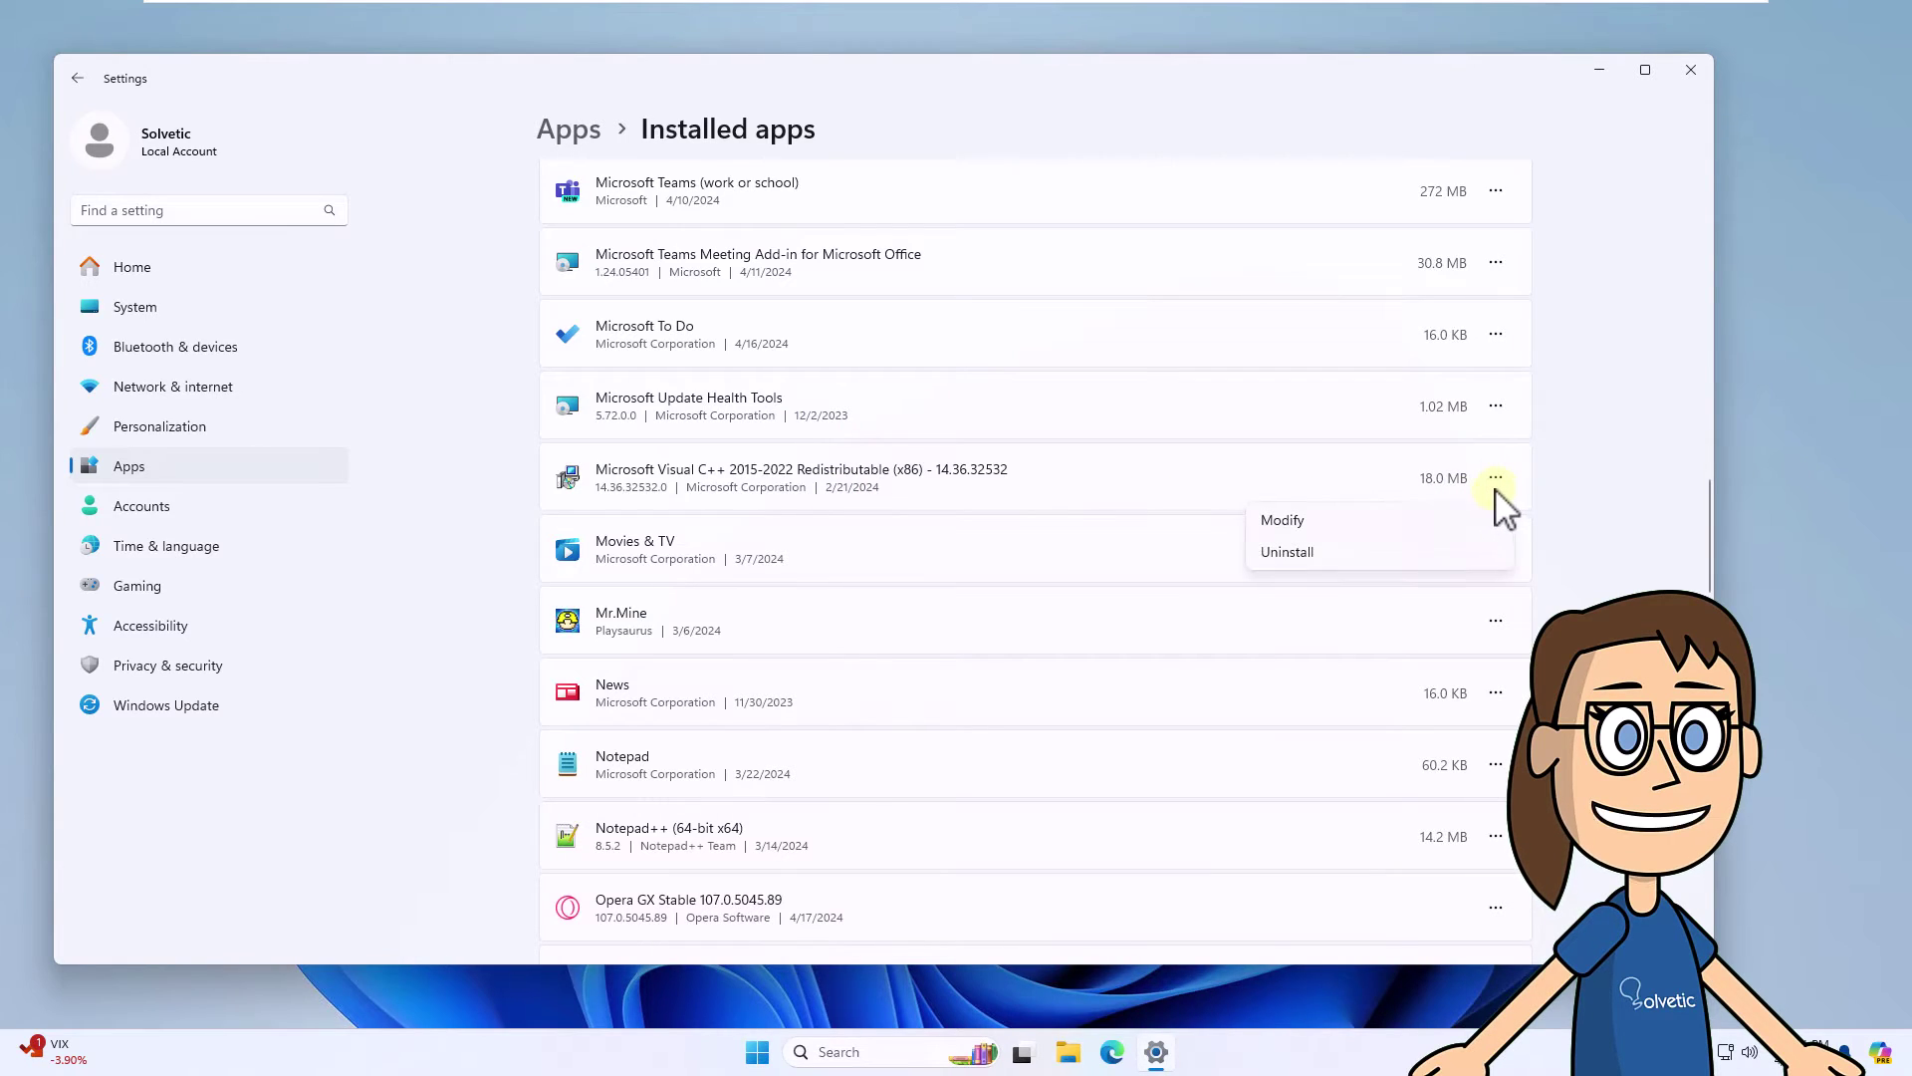
{"action": "left_click", "coordinate": [1394, 551]}
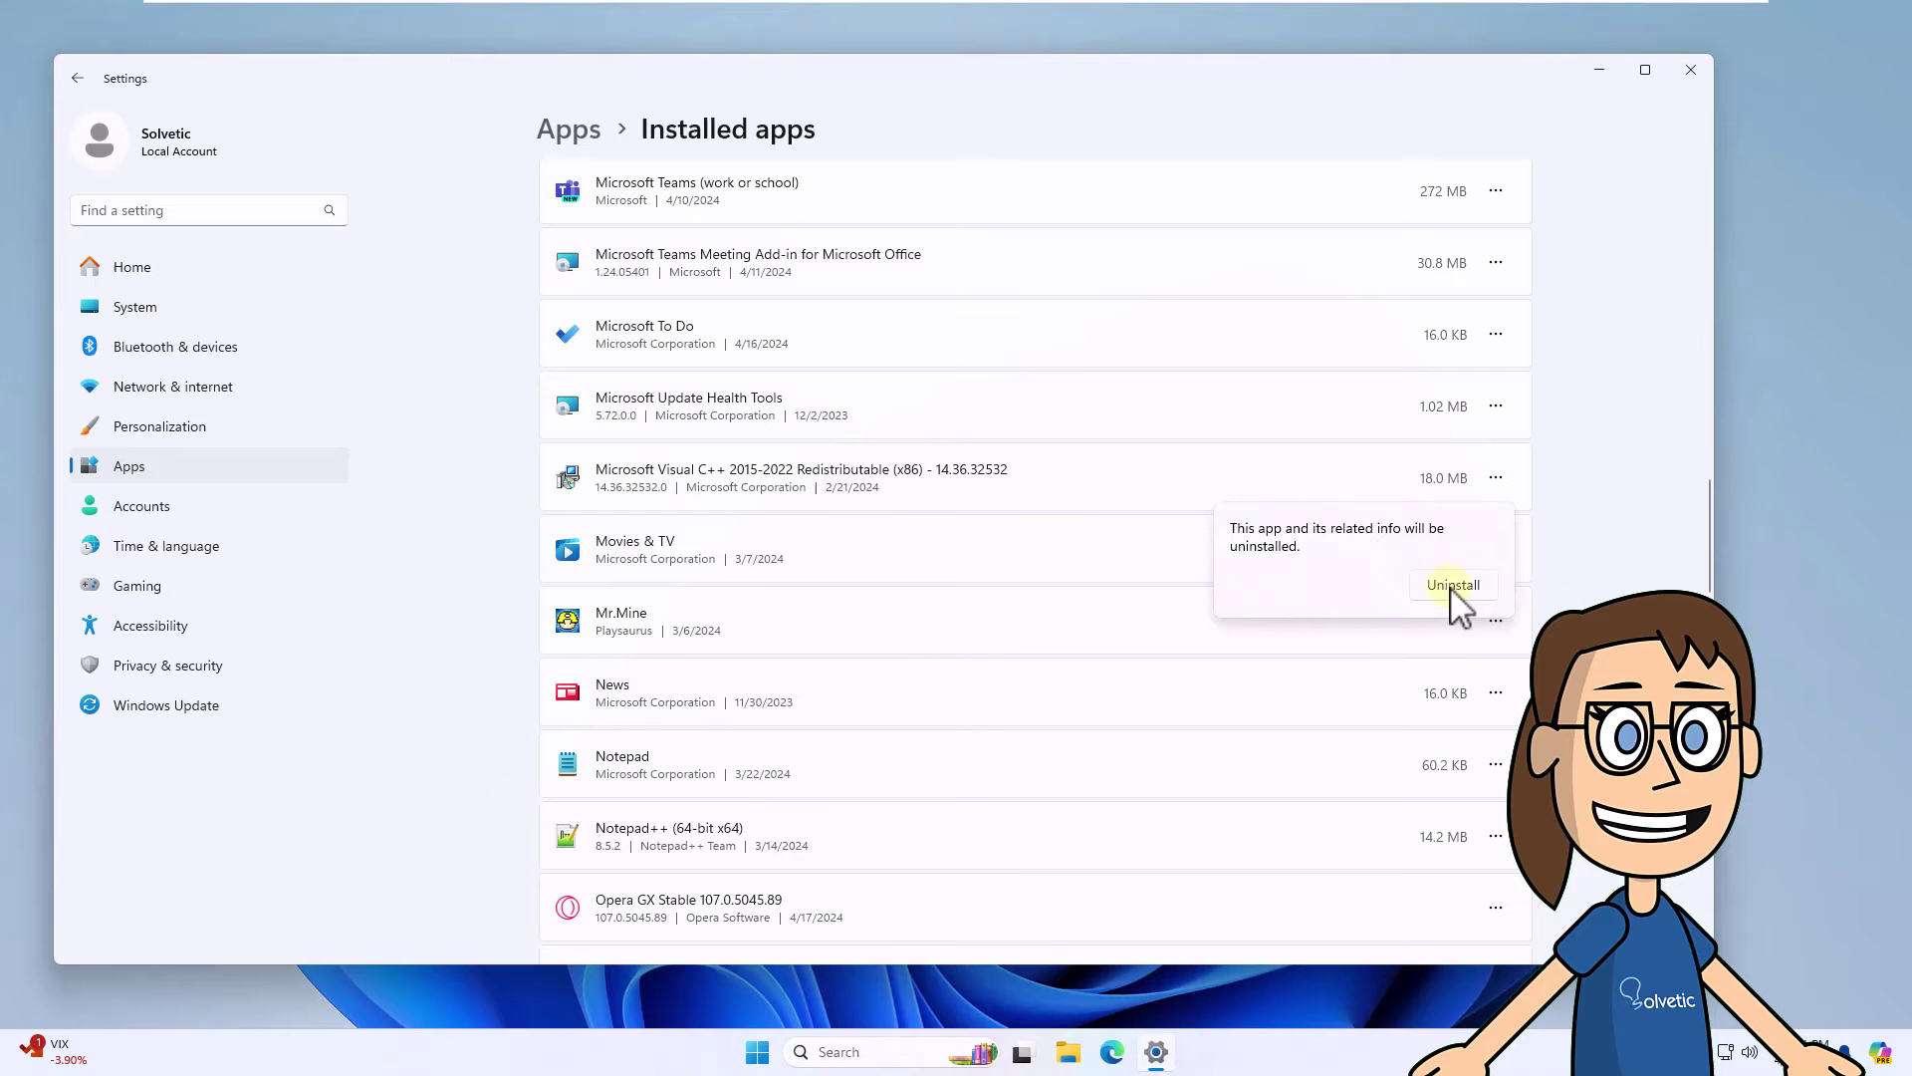
{"action": "left_click", "coordinate": [1454, 589]}
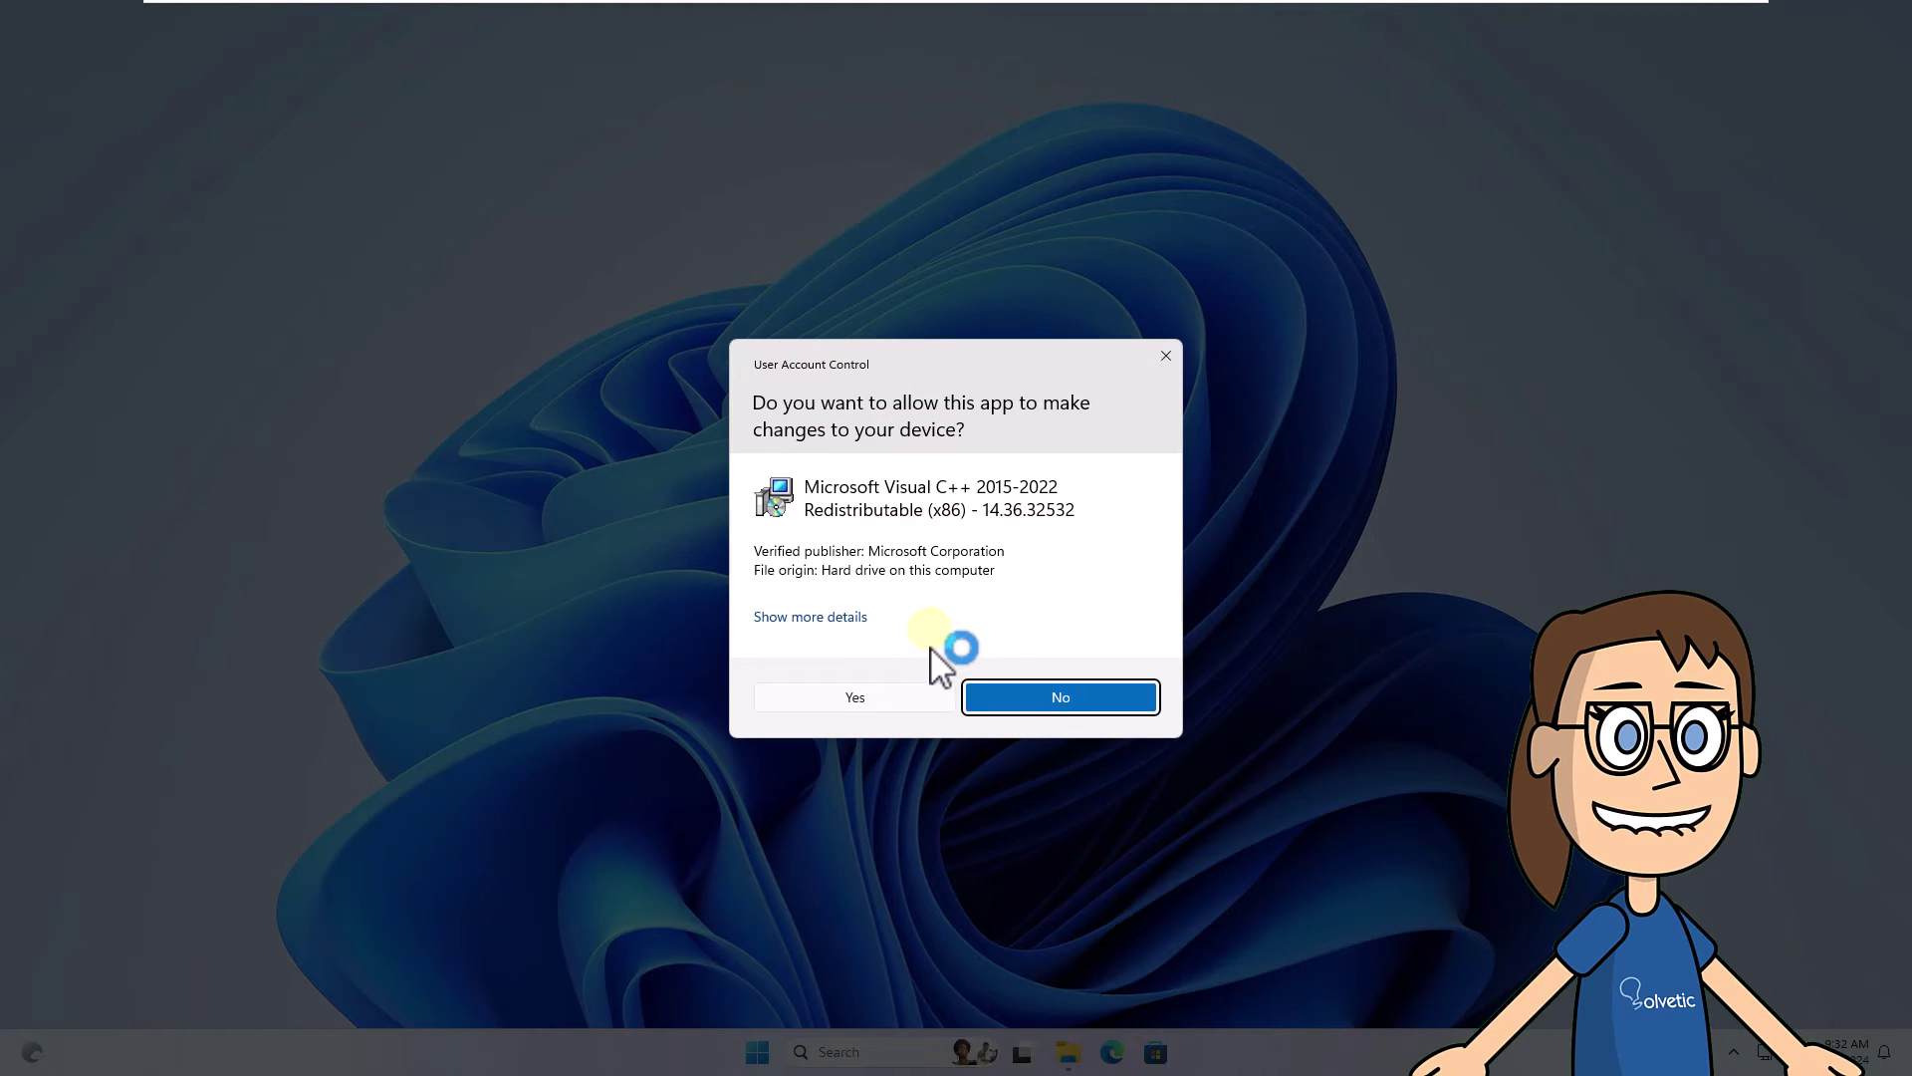
{"action": "left_click", "coordinate": [882, 698]}
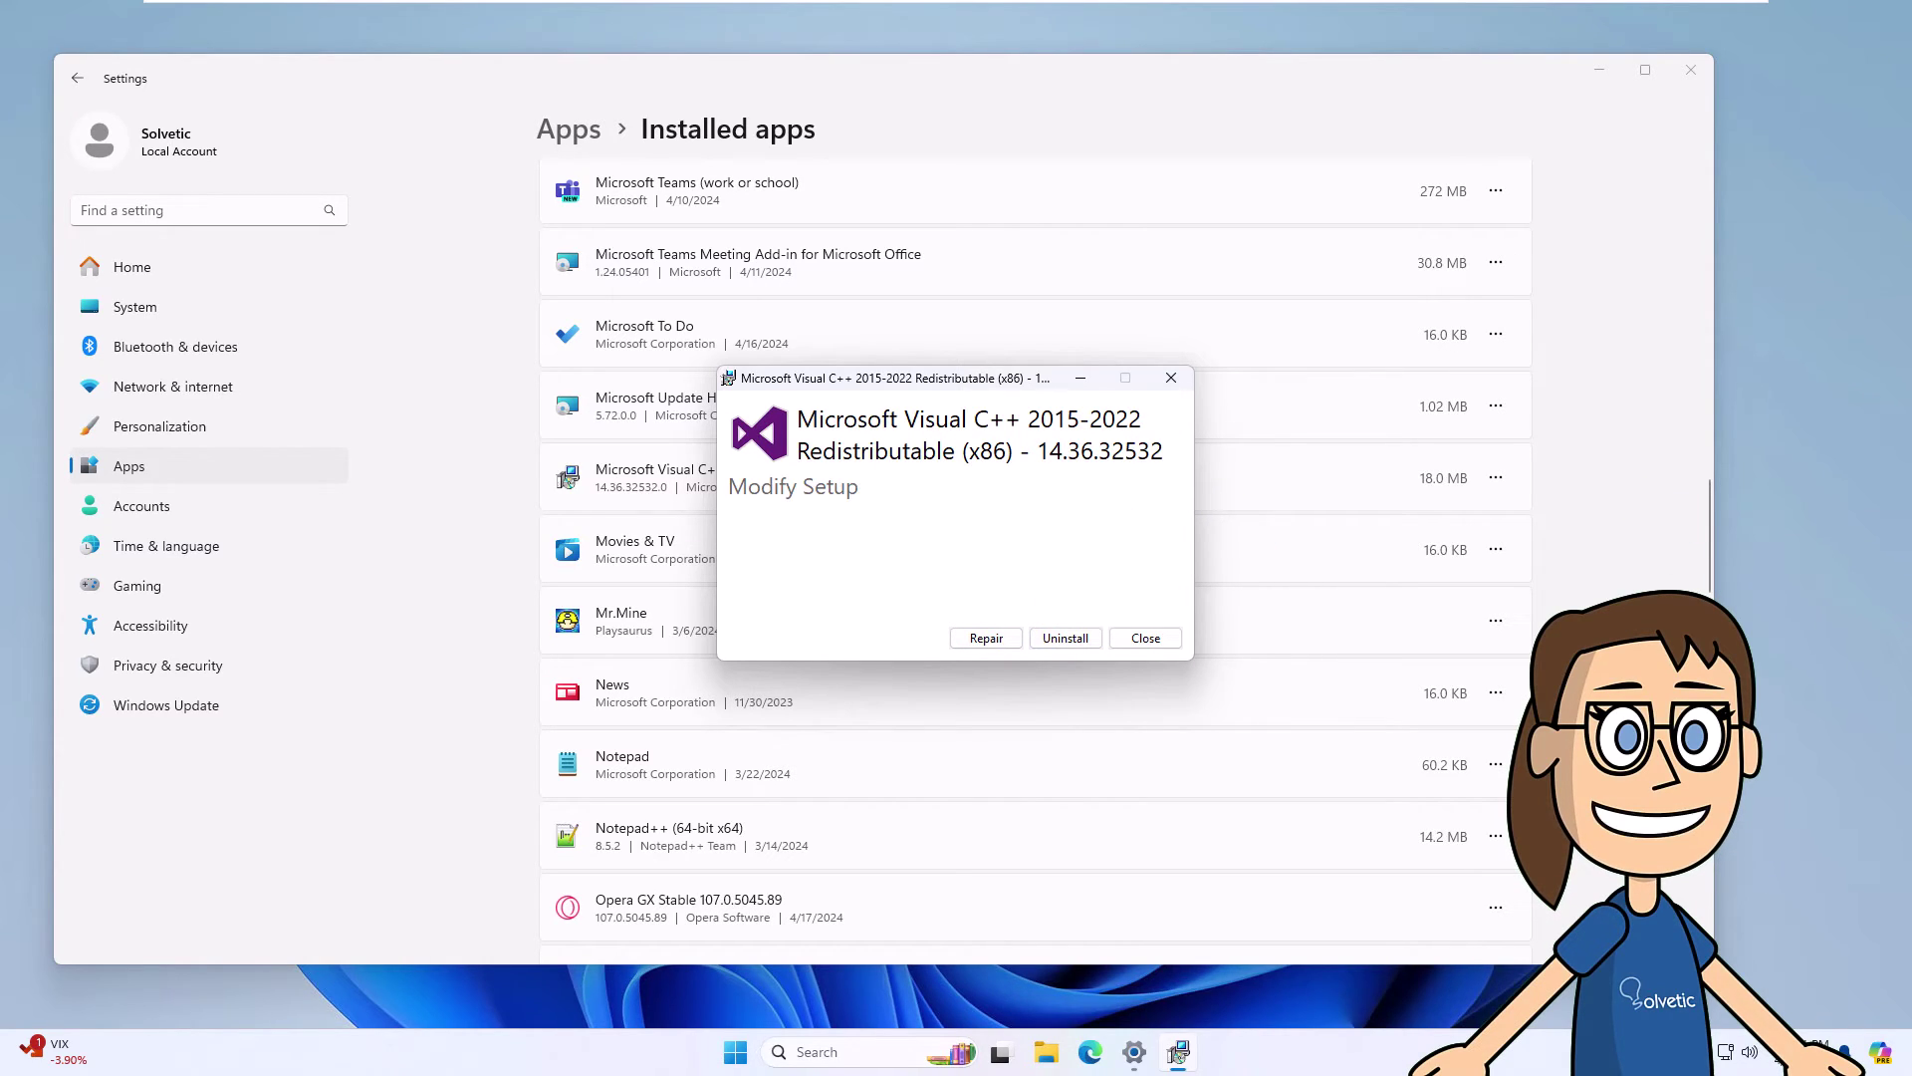
{"action": "left_click", "coordinate": [986, 639]}
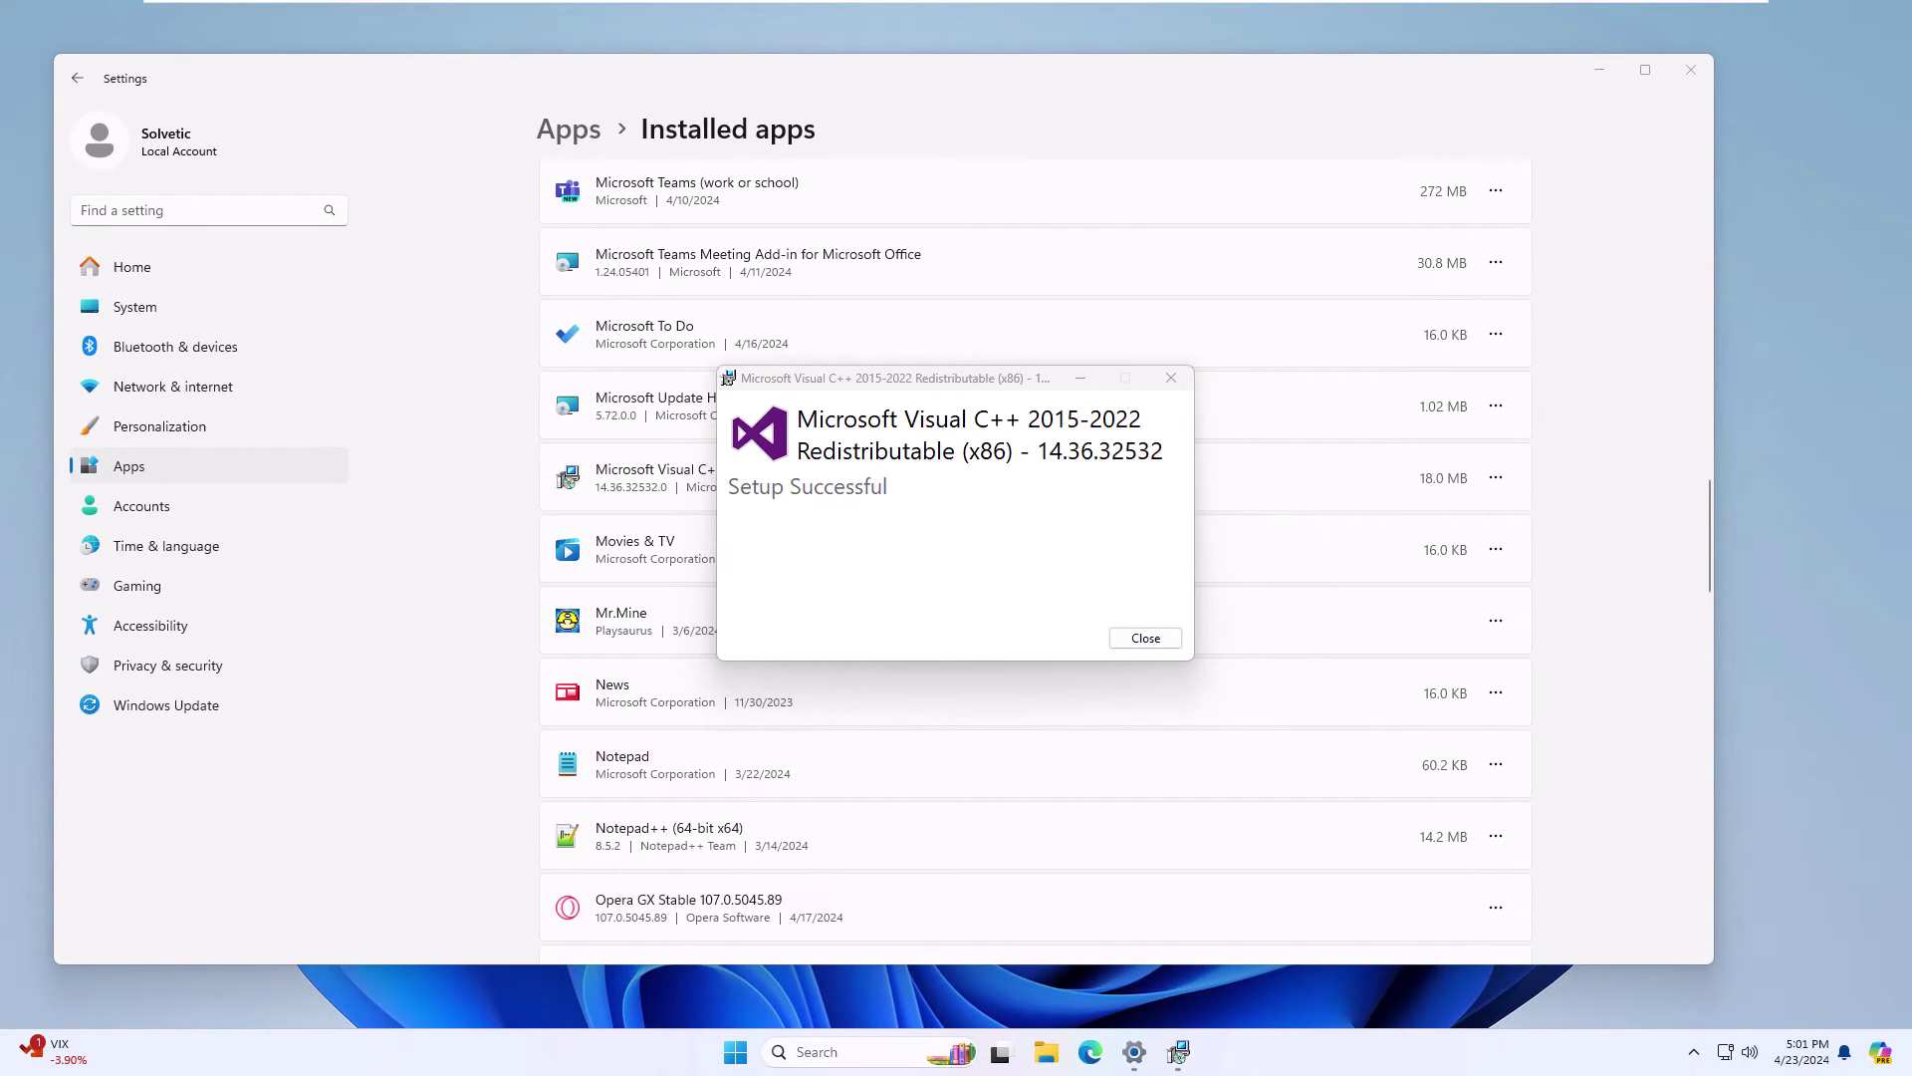
{"action": "left_click", "coordinate": [1140, 638]}
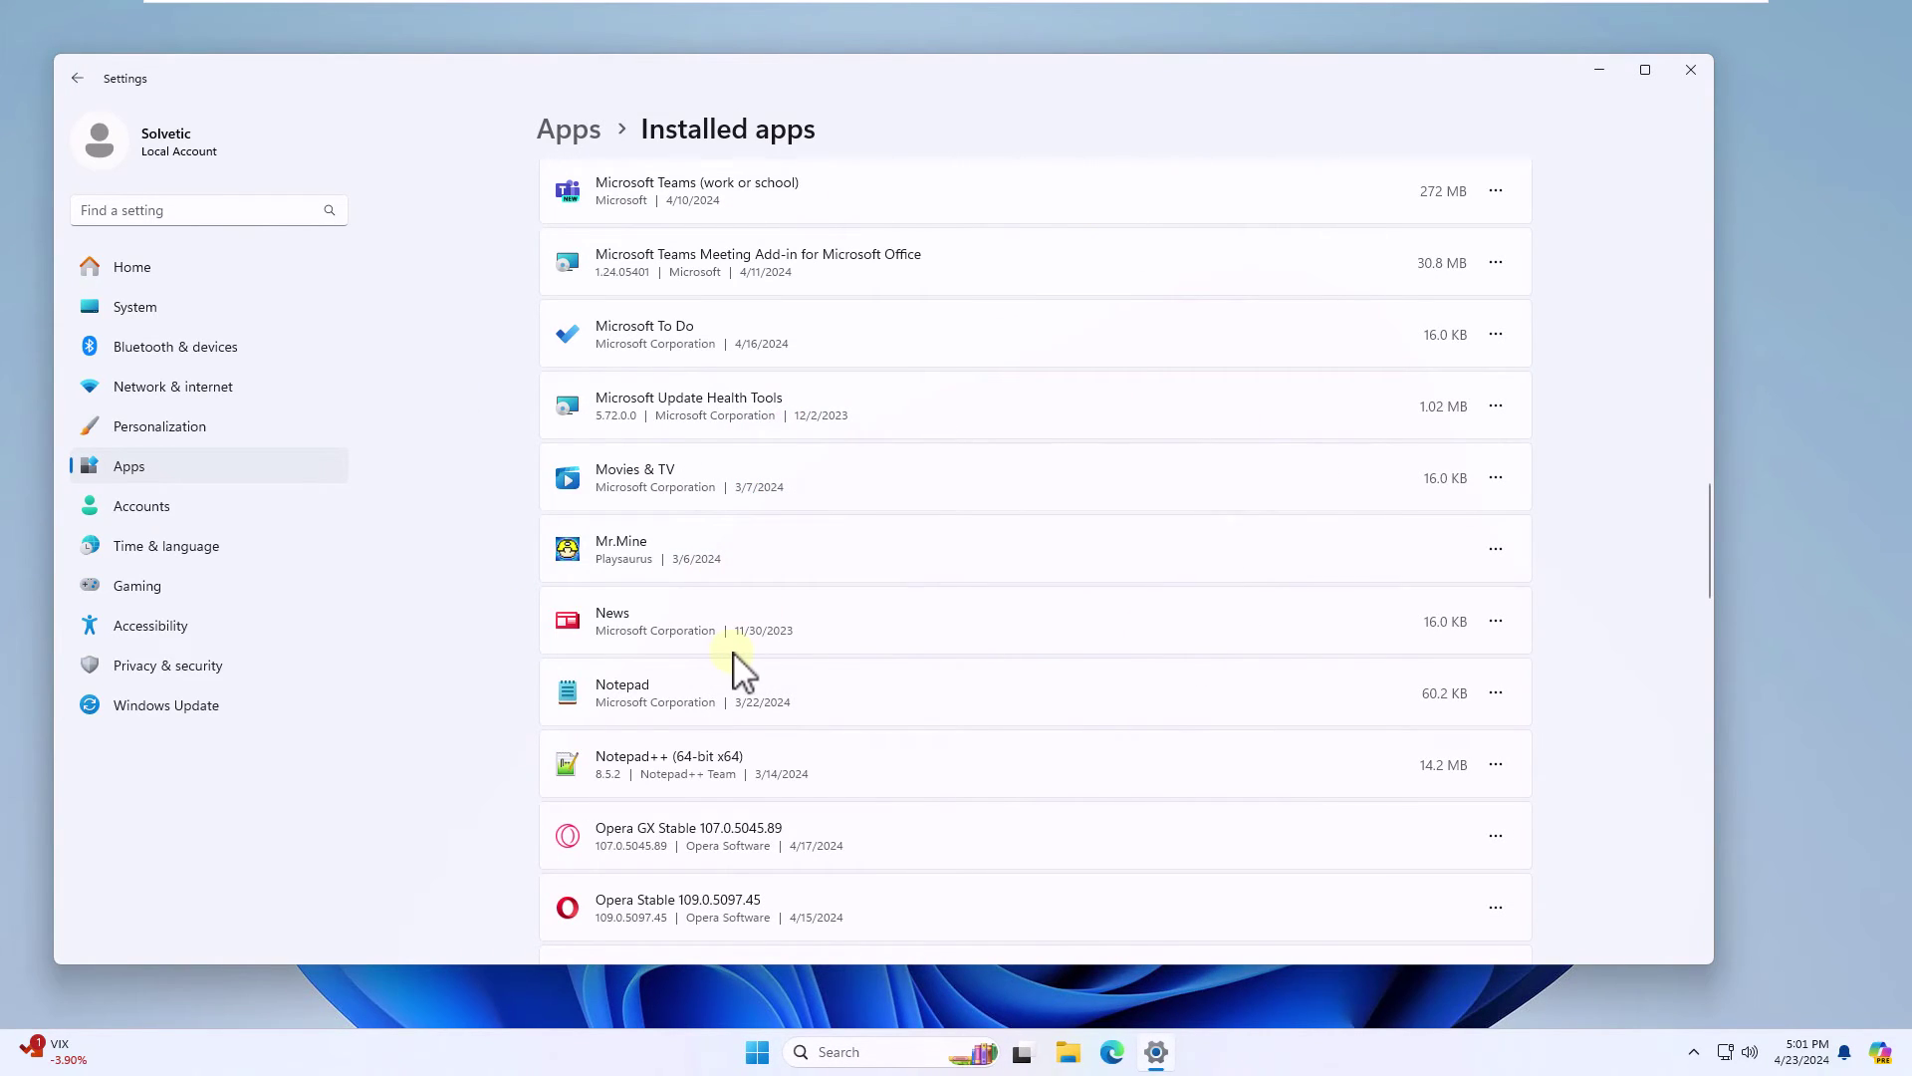
Close Settings and search 'features' to open Turn Windows features on or off.
{"action": "left_click", "coordinate": [1692, 71]}
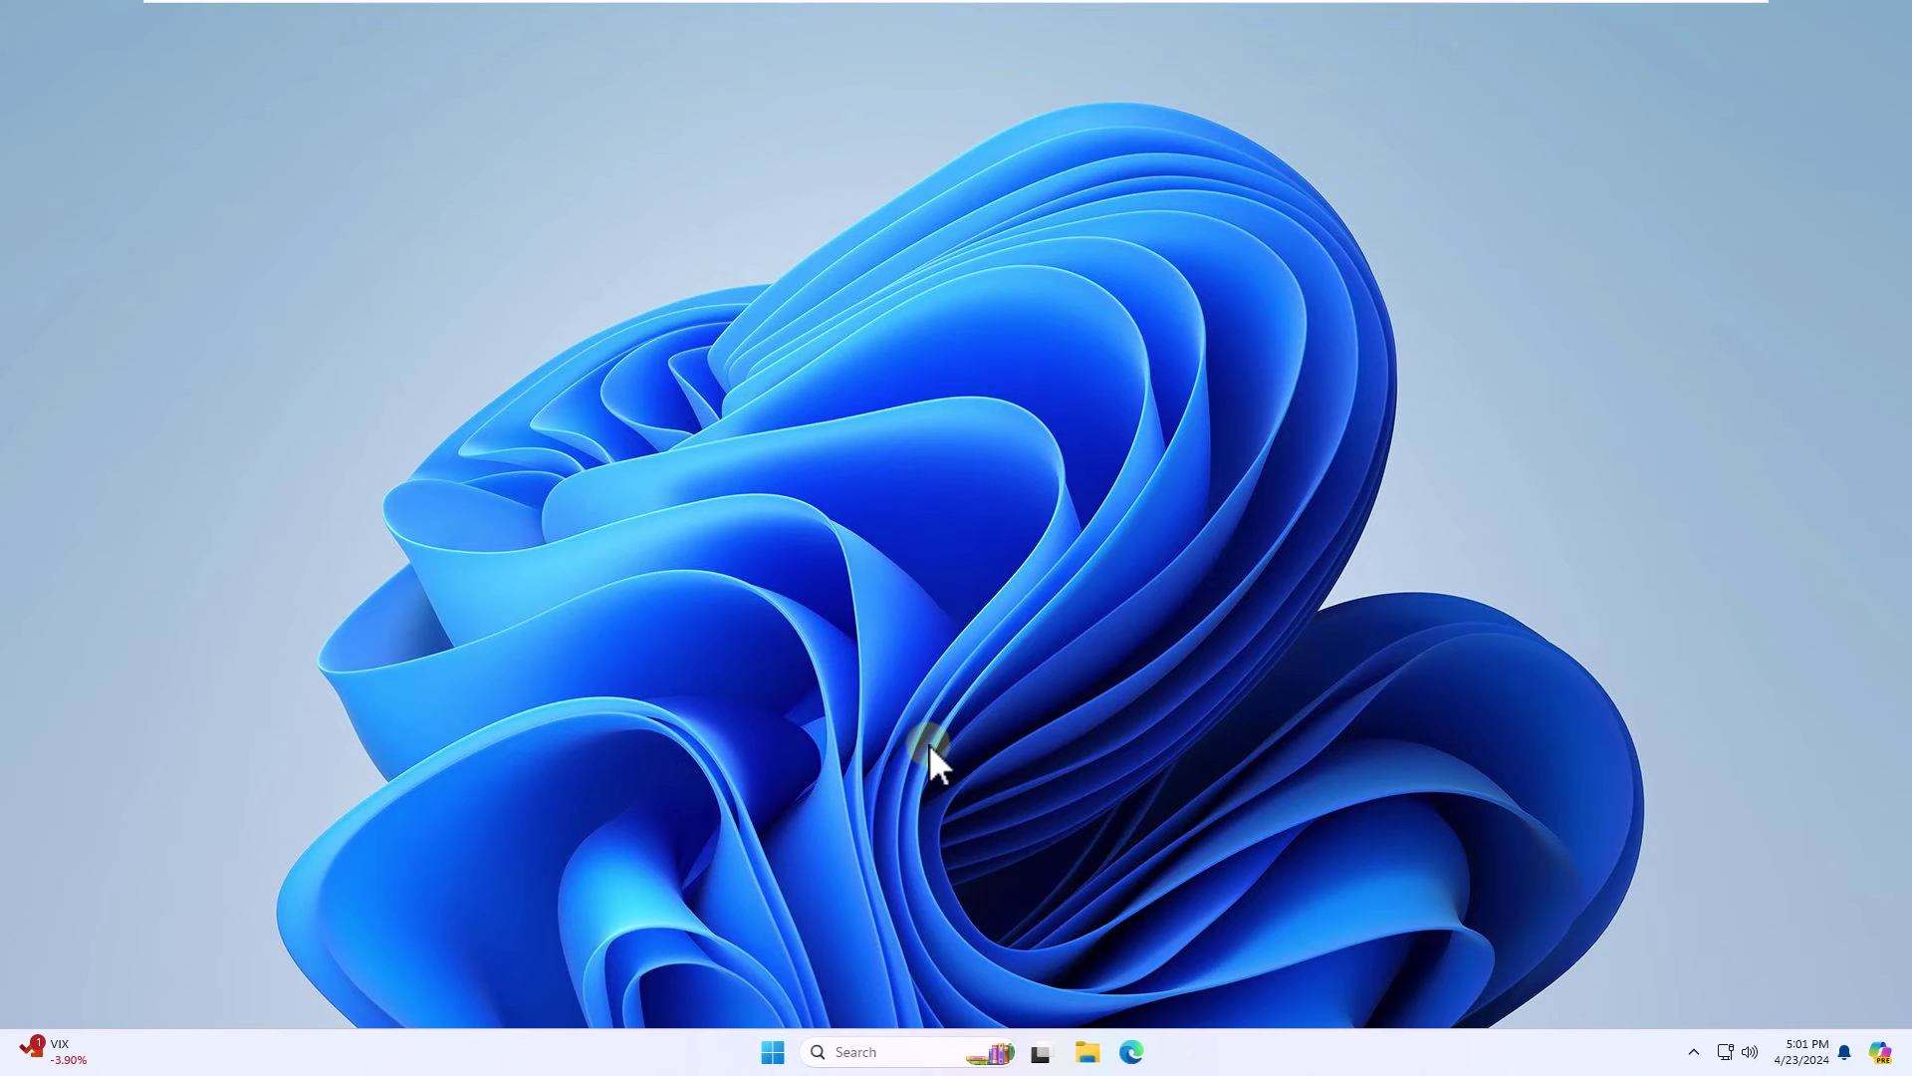
{"action": "left_click", "coordinate": [902, 1054]}
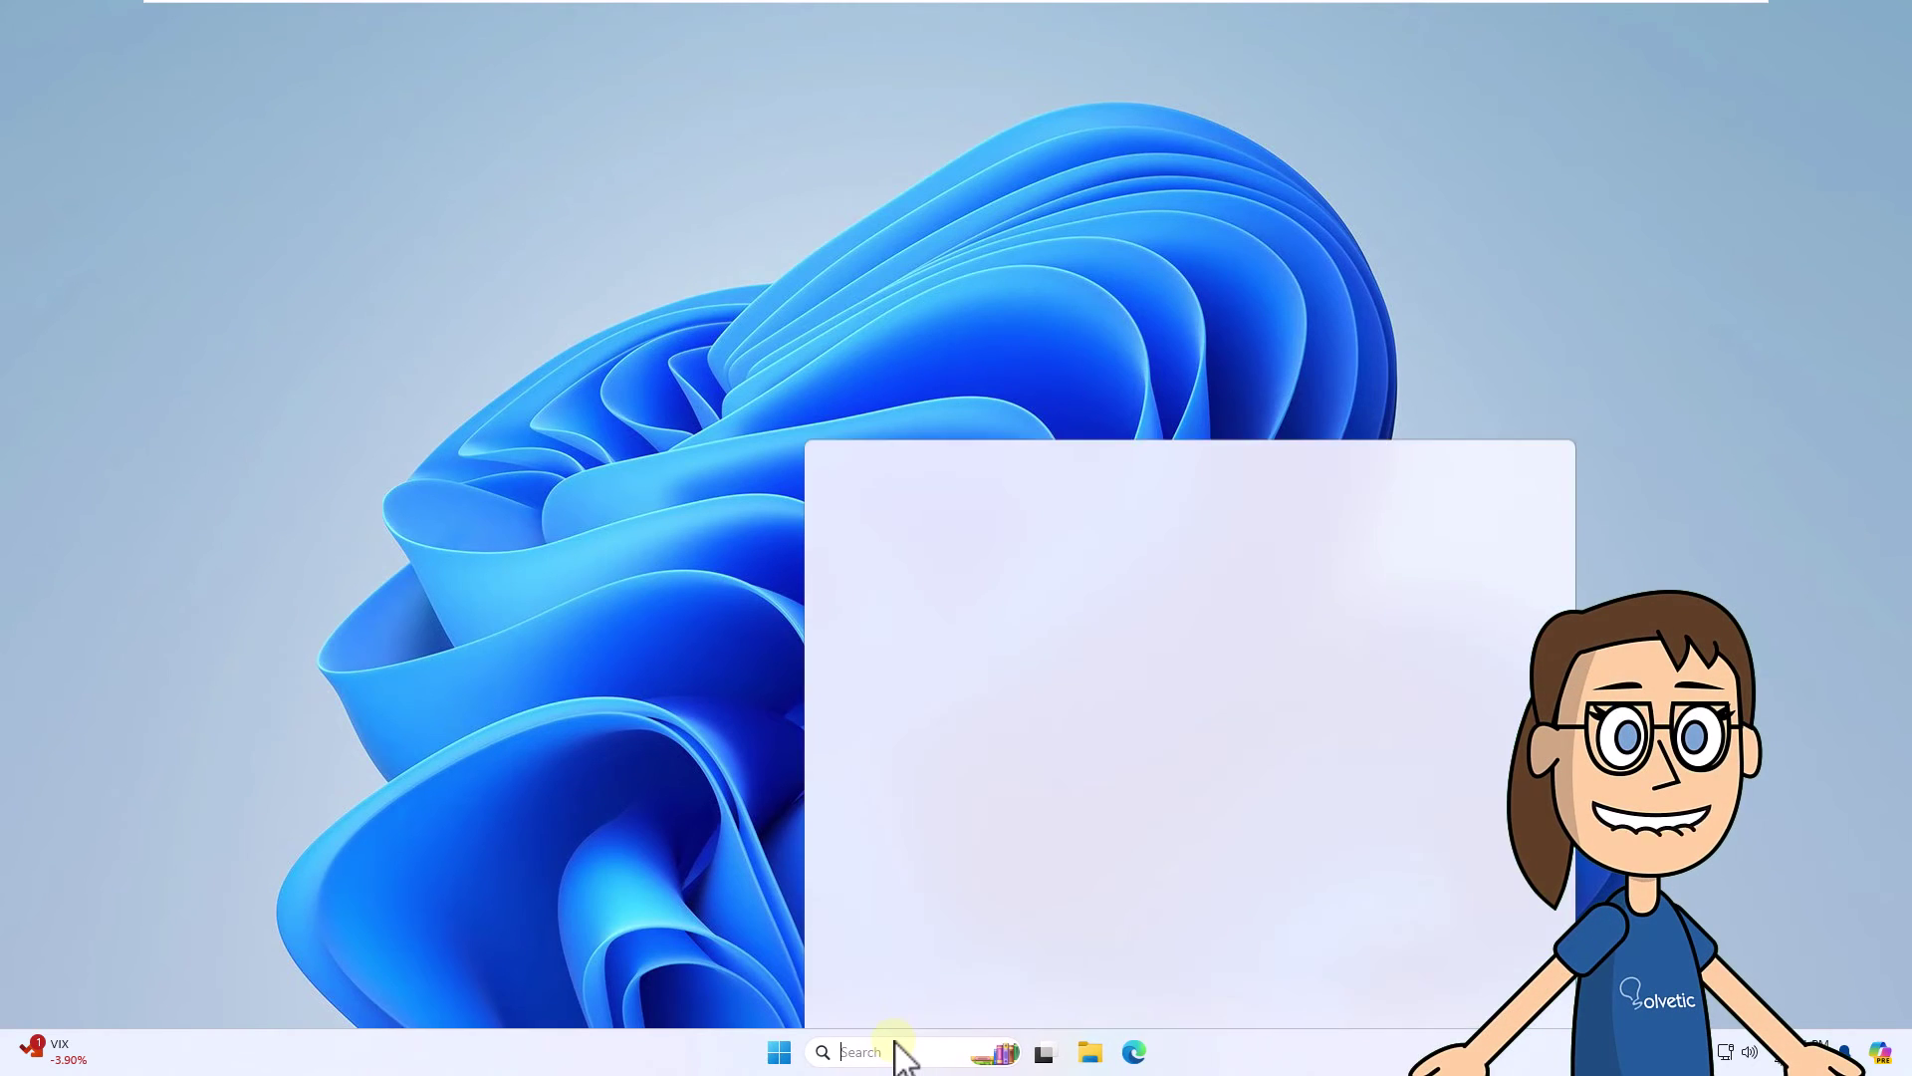
{"action": "type", "text": "features"}
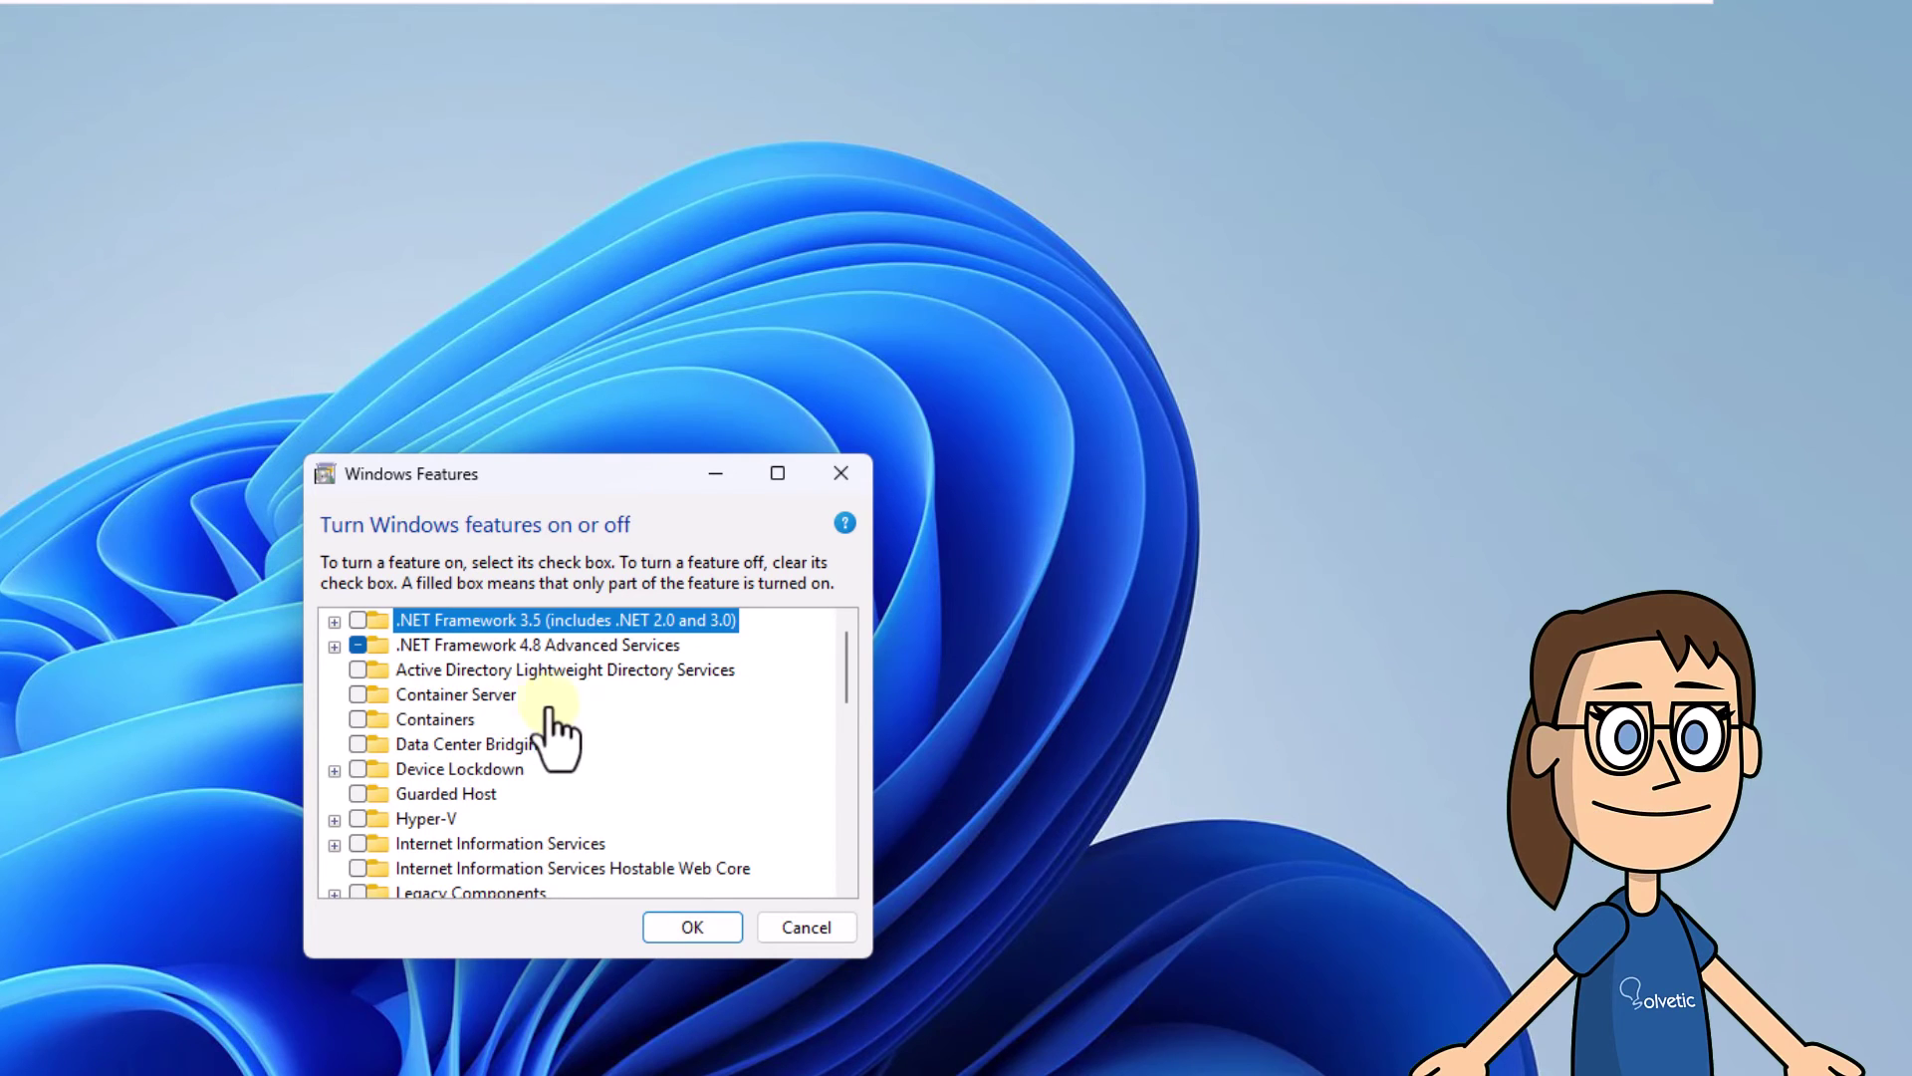
Enable WCF Services under .NET Framework 4.8 Advanced Services and confirm with OK.
{"action": "left_click", "coordinate": [335, 645]}
{"action": "left_click", "coordinate": [481, 693]}
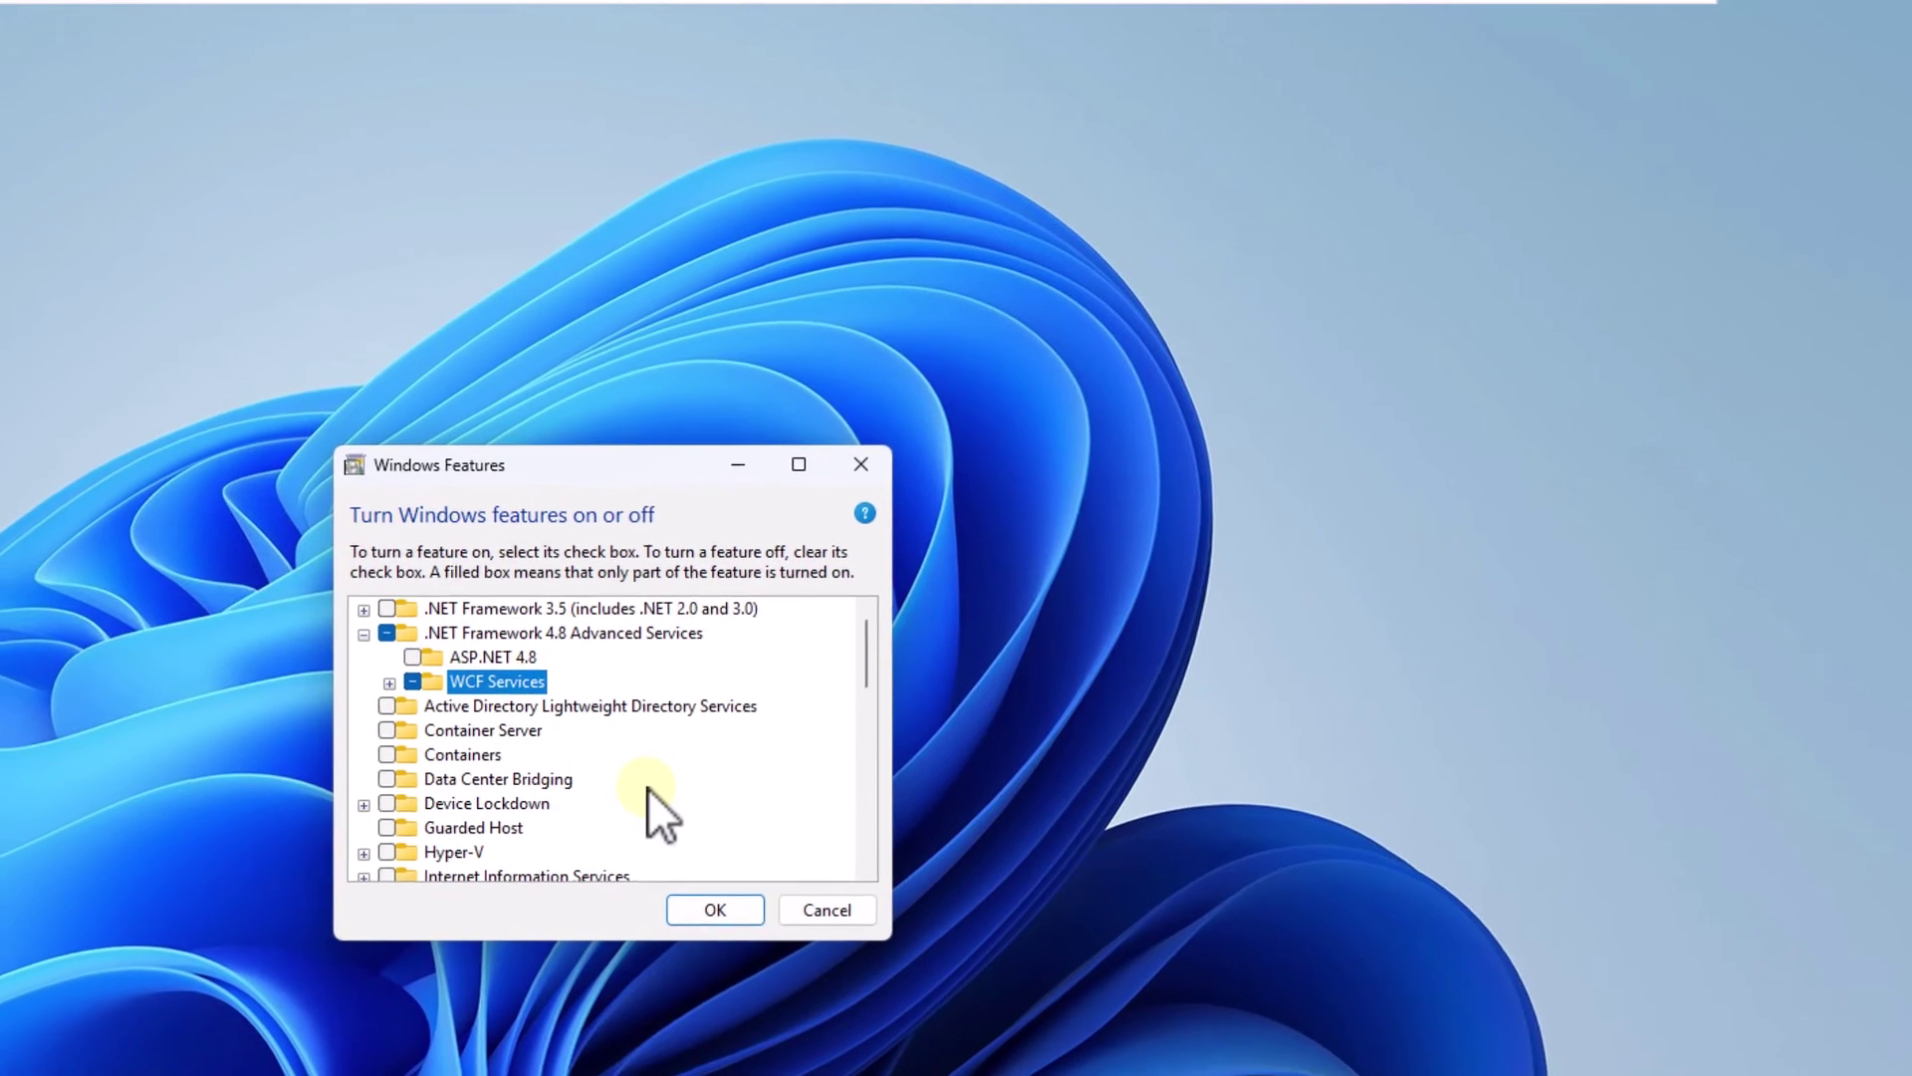
{"action": "left_click", "coordinate": [1030, 672]}
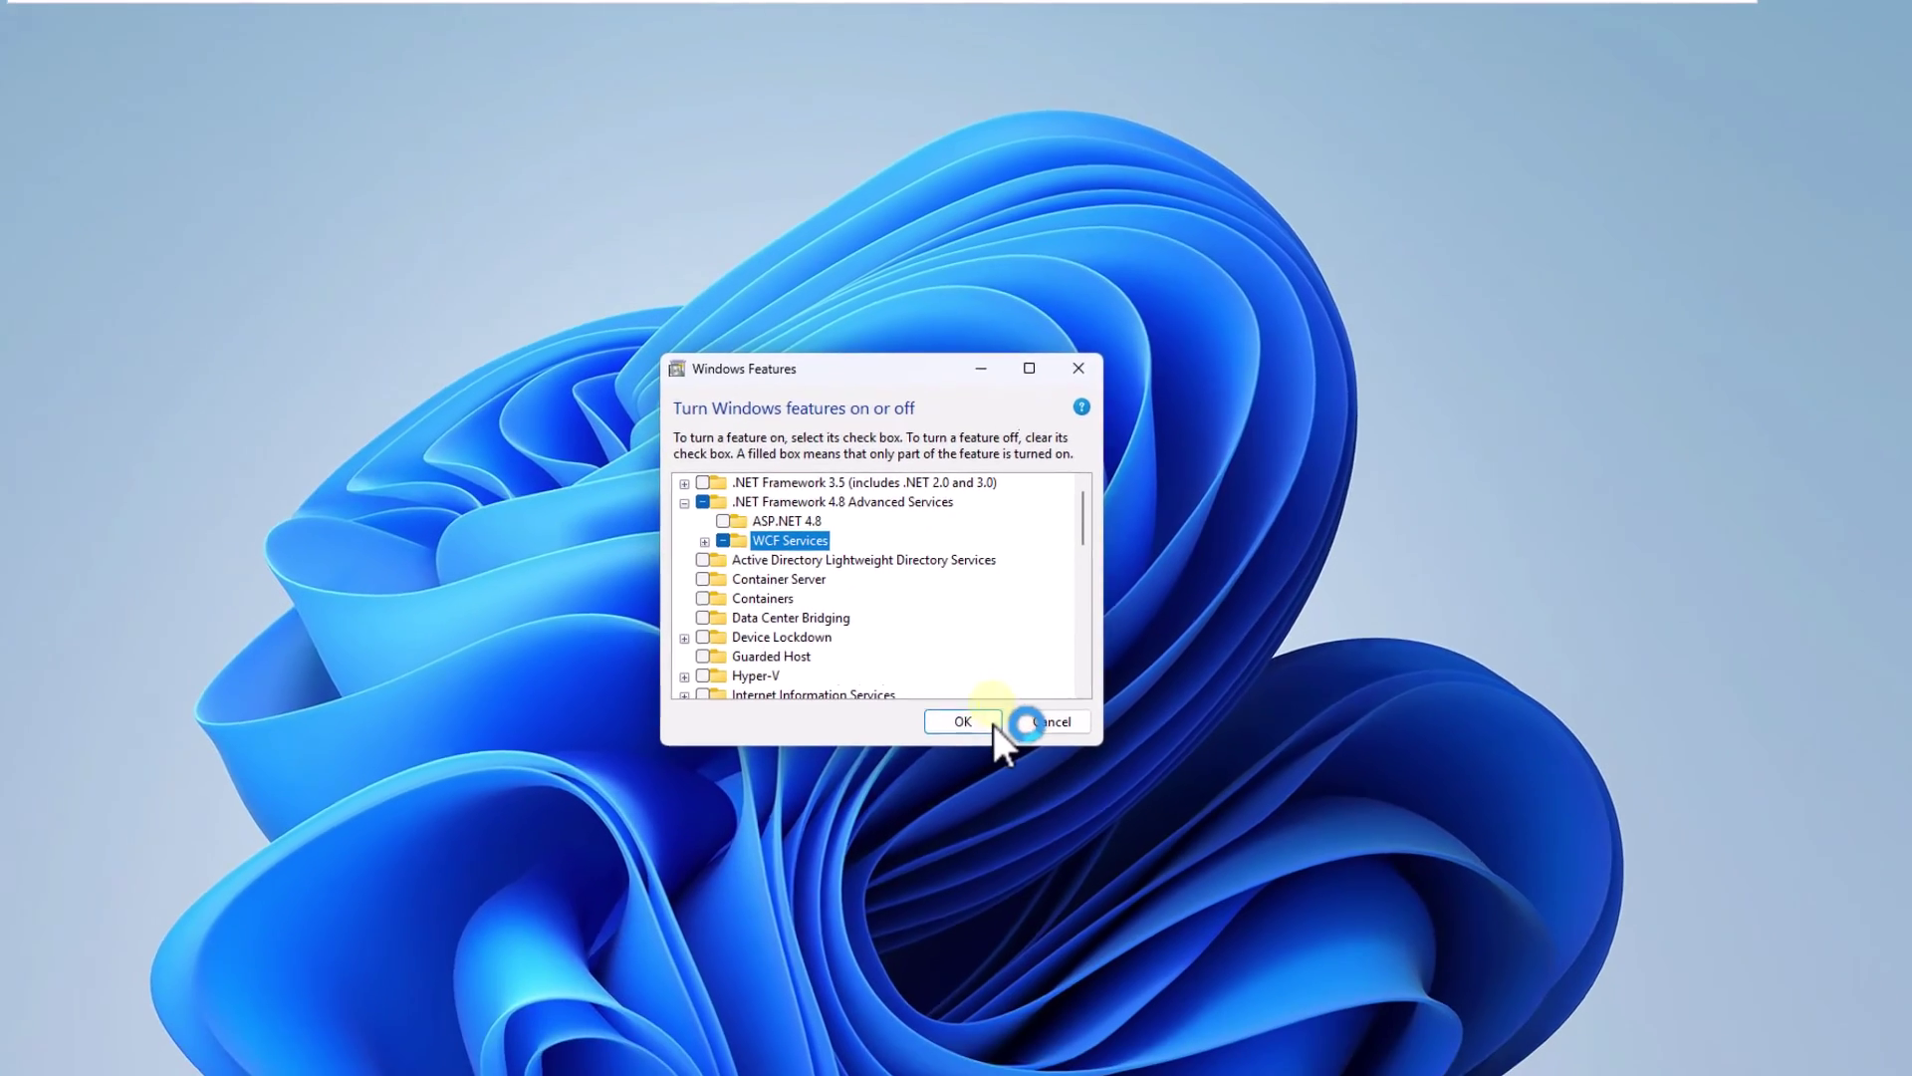